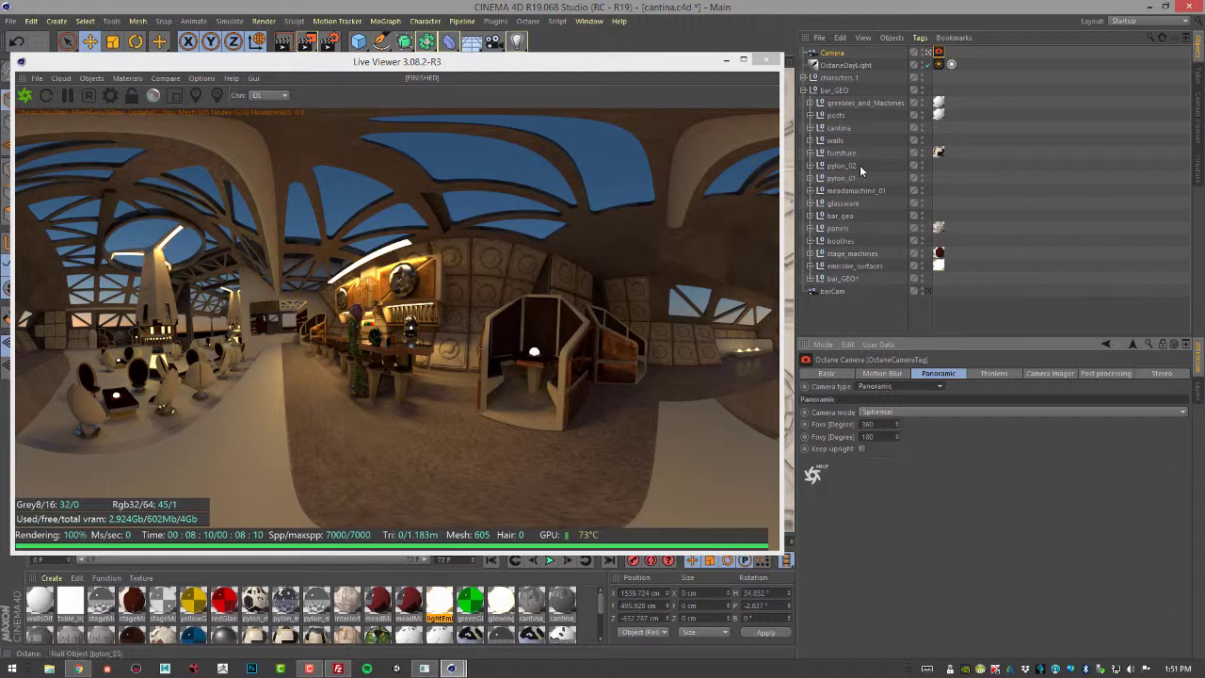
Step: Set the Octane camera tag's panoramic camera mode to Cube map and widen the Live Viewer window
click(940, 53)
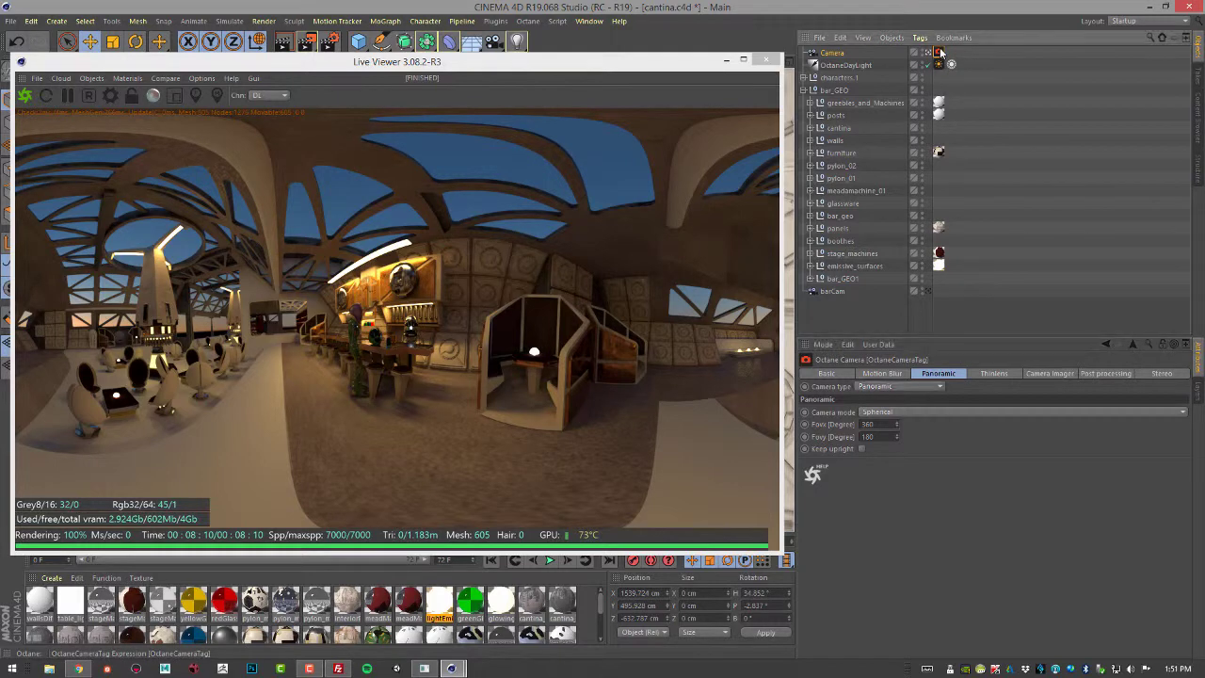
click(906, 411)
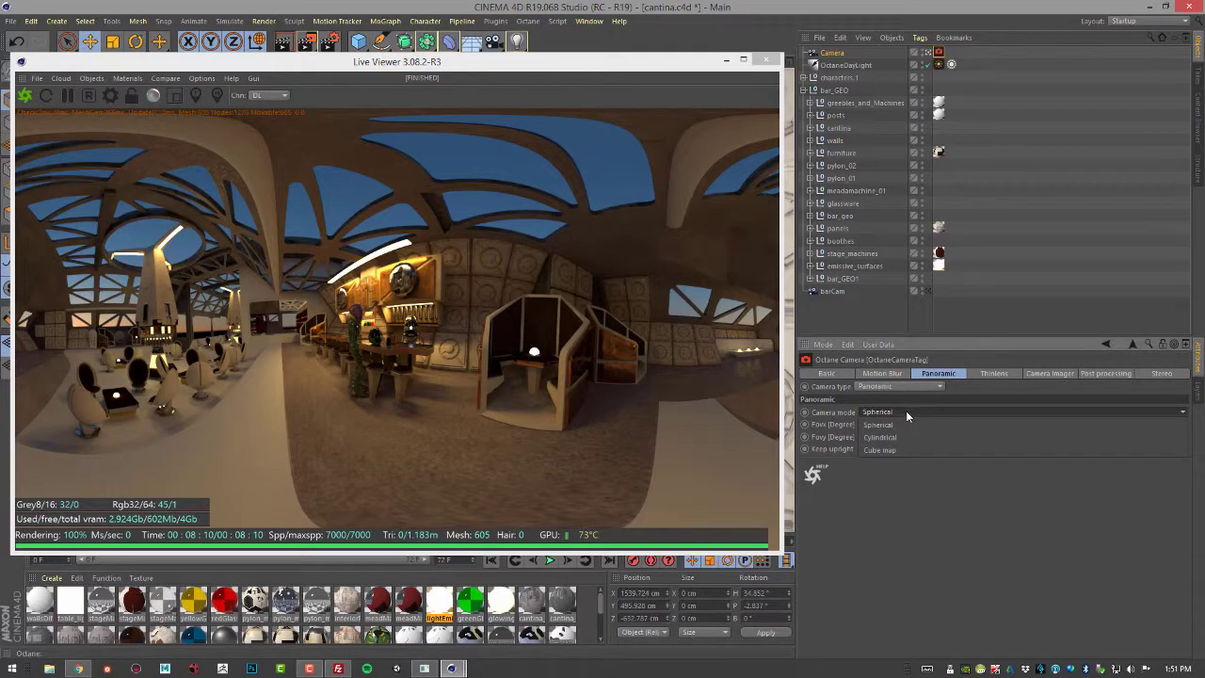
click(893, 450)
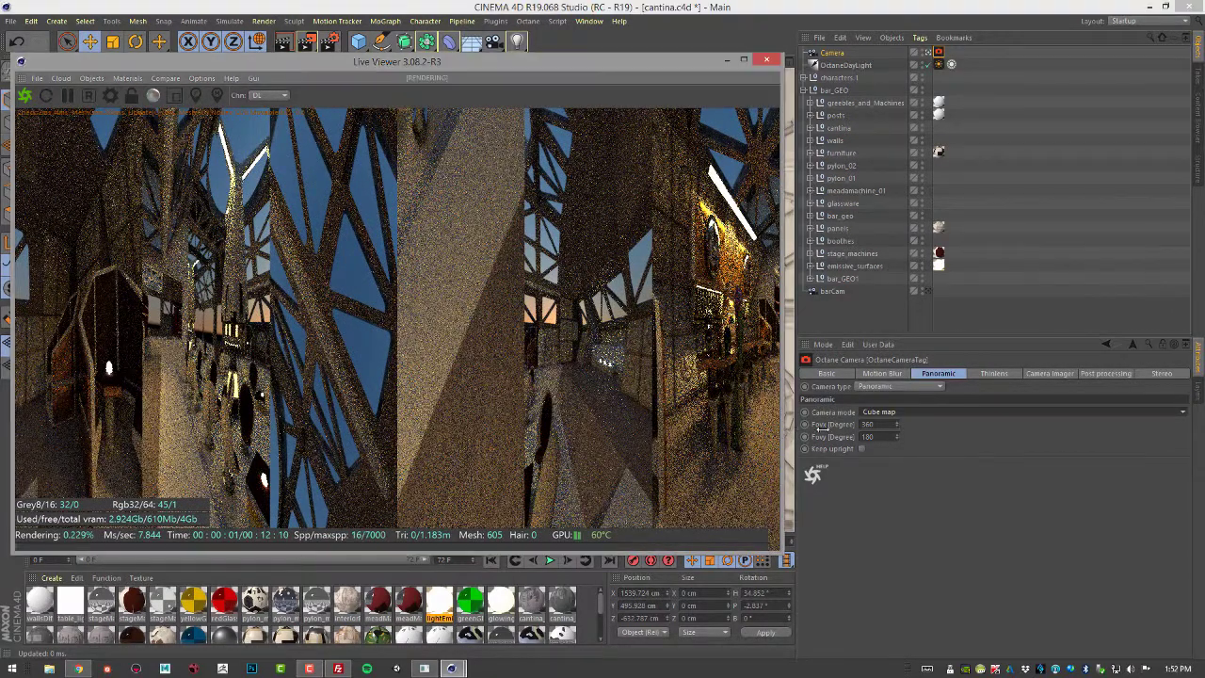
drag(783, 433, 1116, 433)
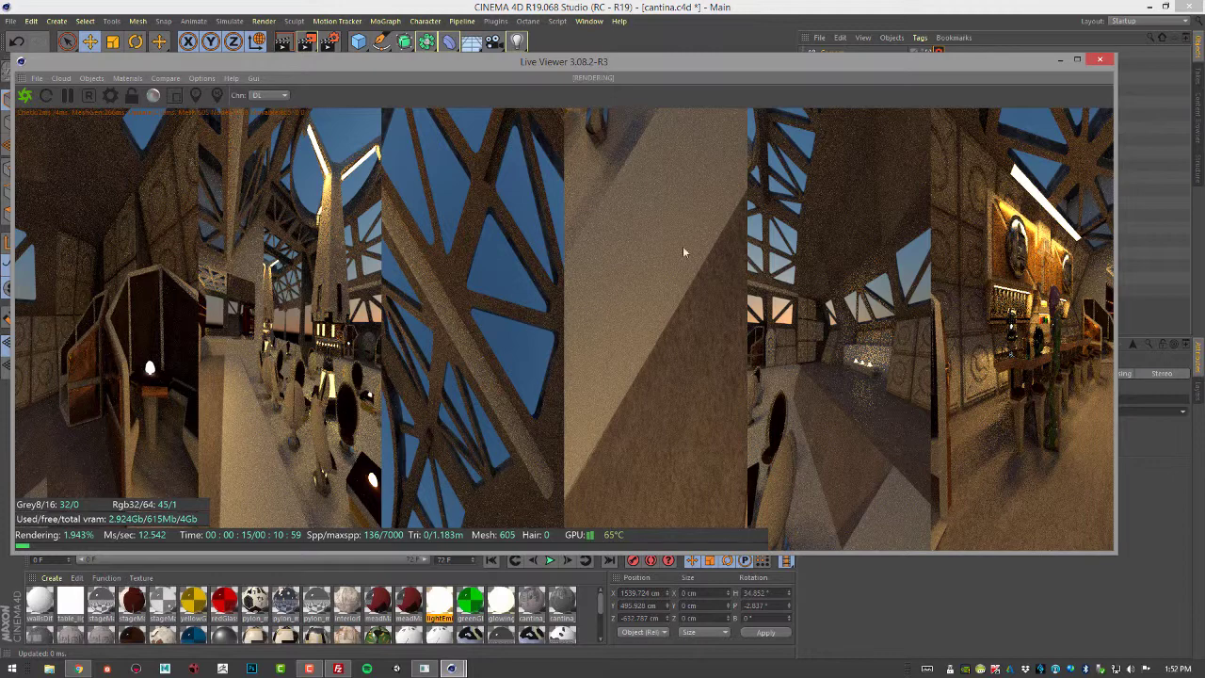
drag(825, 61, 464, 66)
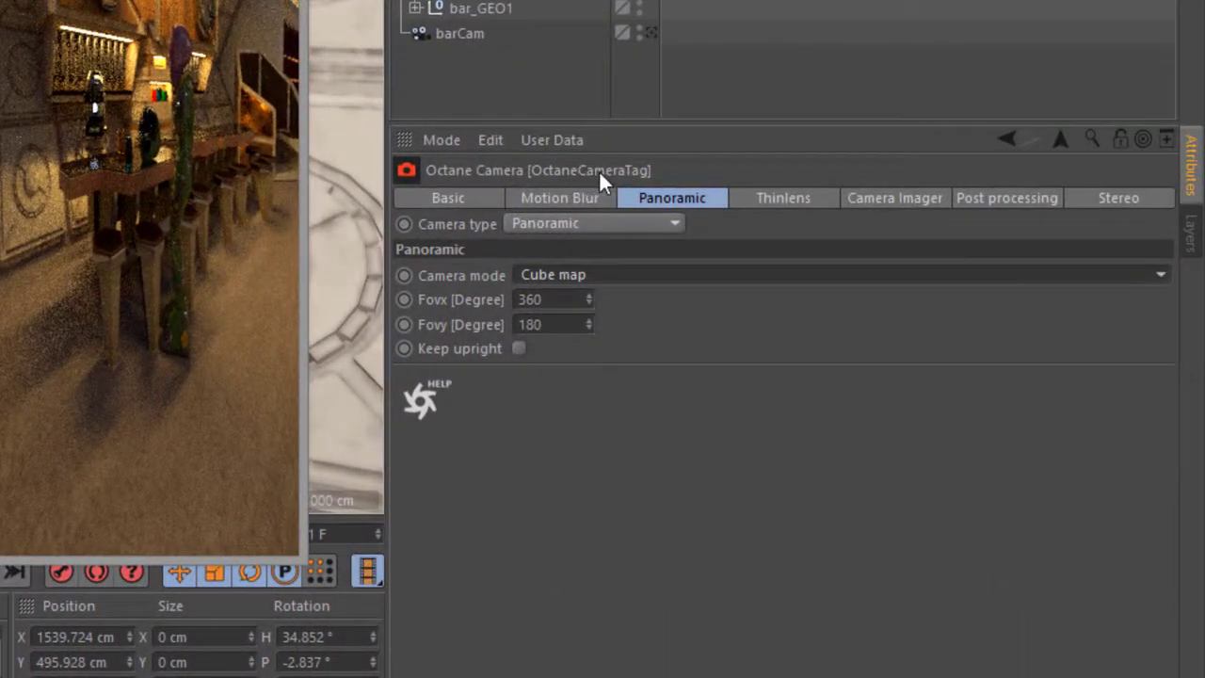
Step: Set the Octane camera's stereo output to Side-by-side, reposition the Live Viewer and pause its render
click(1115, 197)
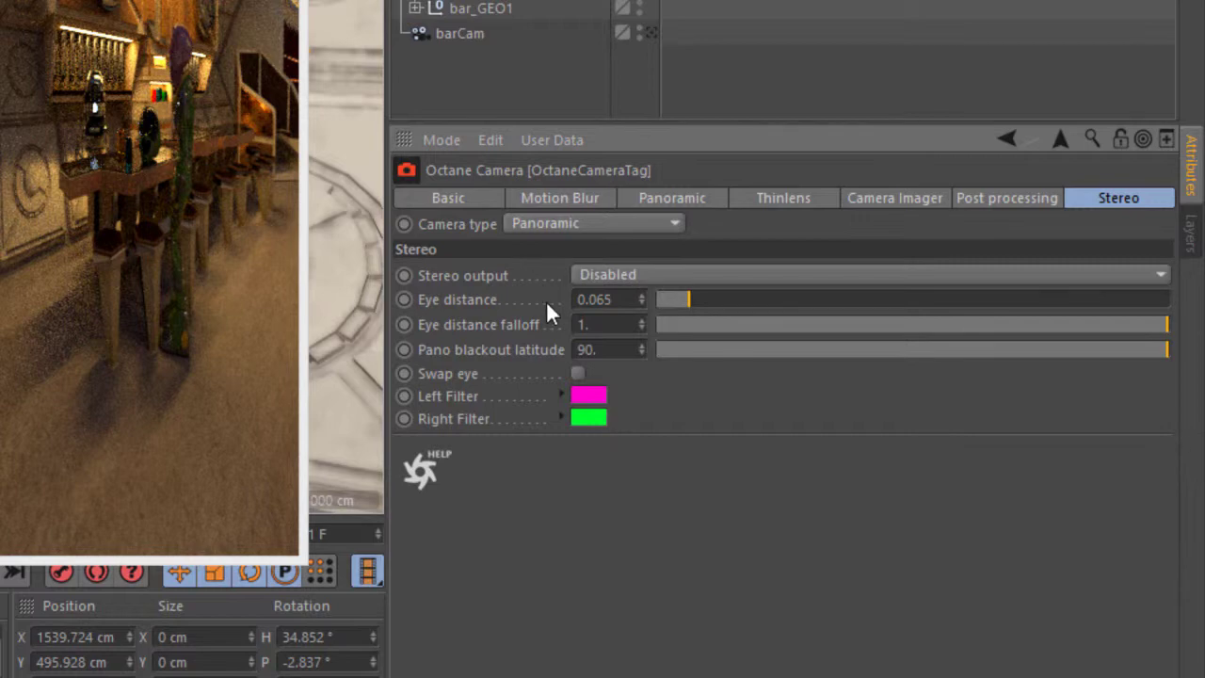
click(596, 273)
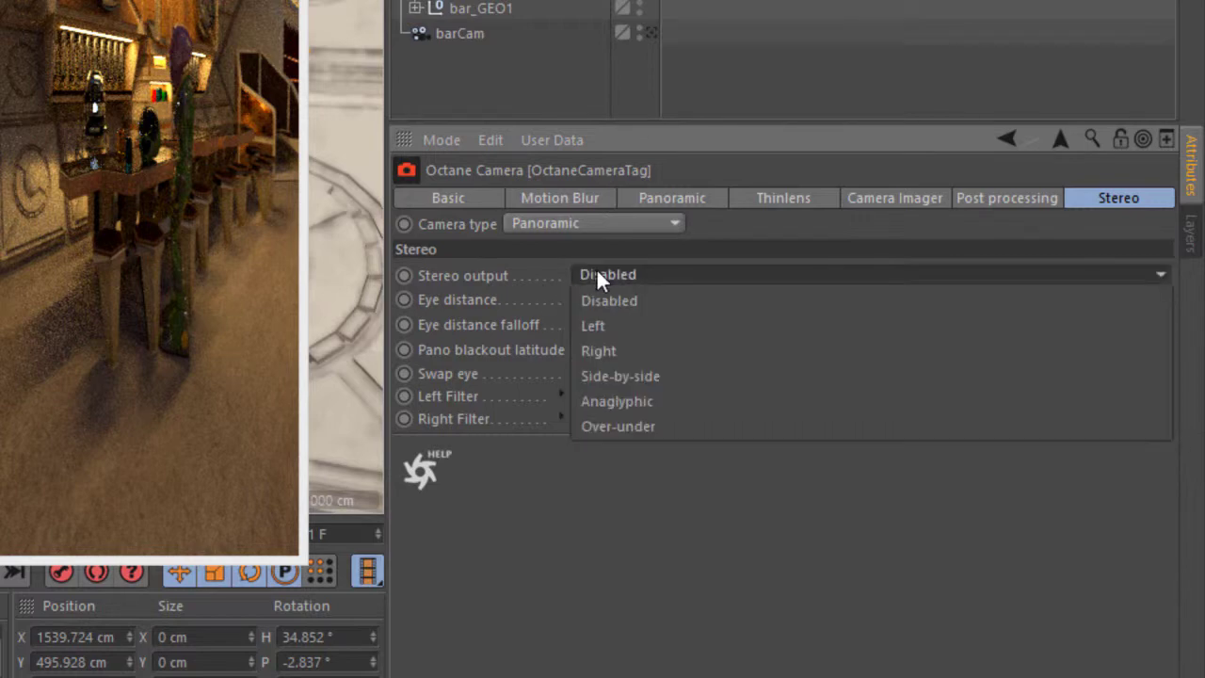
click(610, 375)
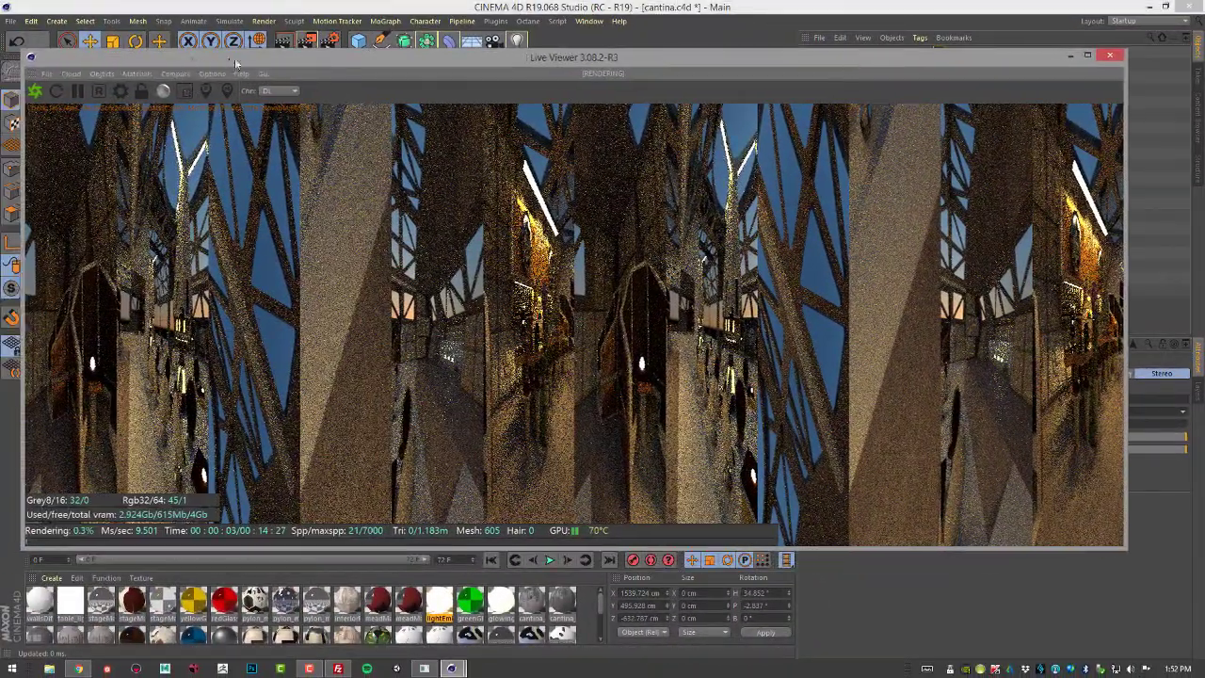
drag(234, 58, 280, 57)
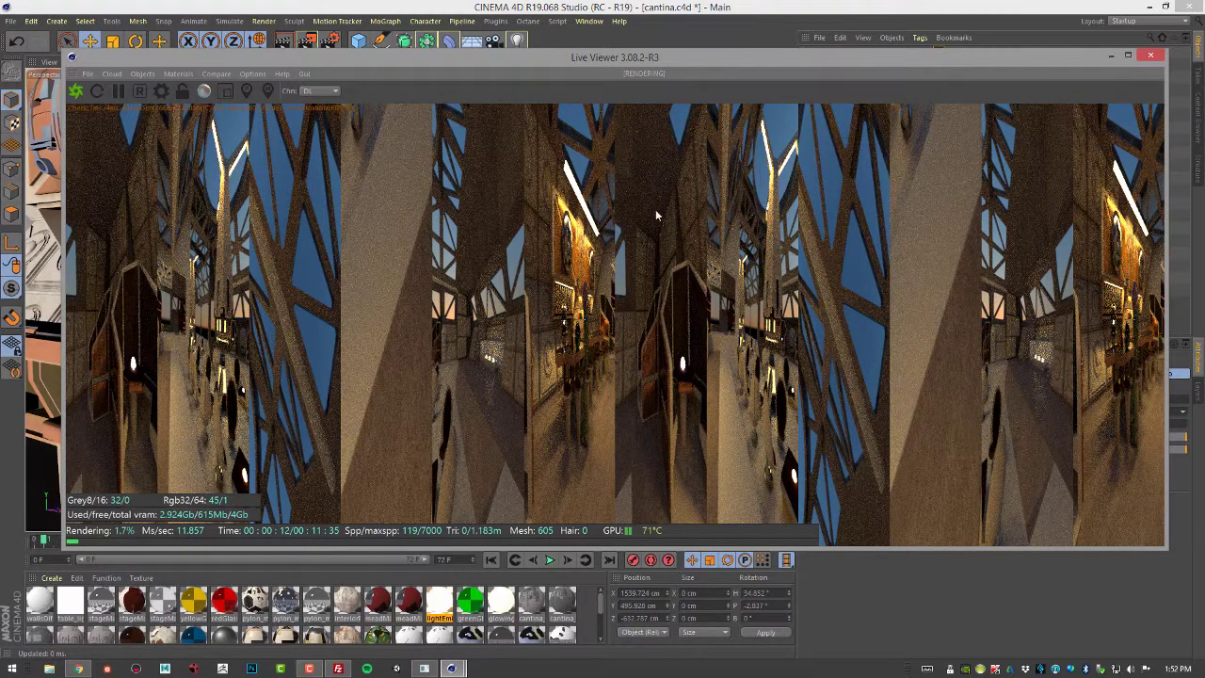
drag(616, 57, 591, 119)
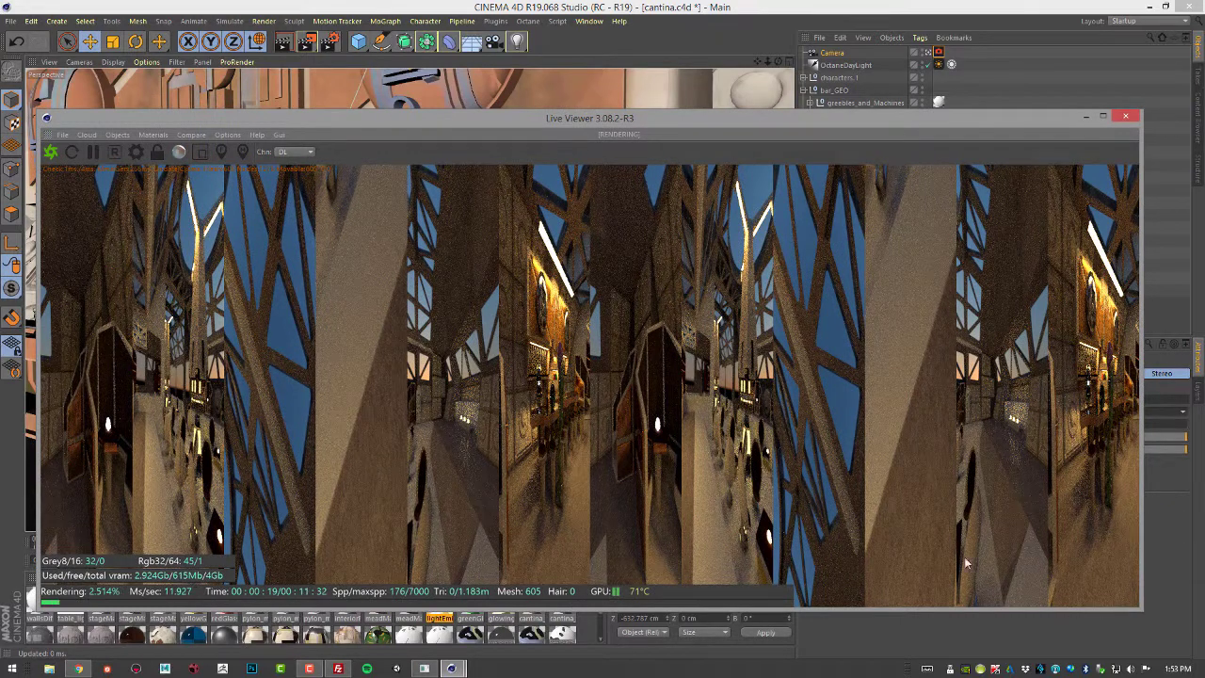
drag(765, 127, 790, 115)
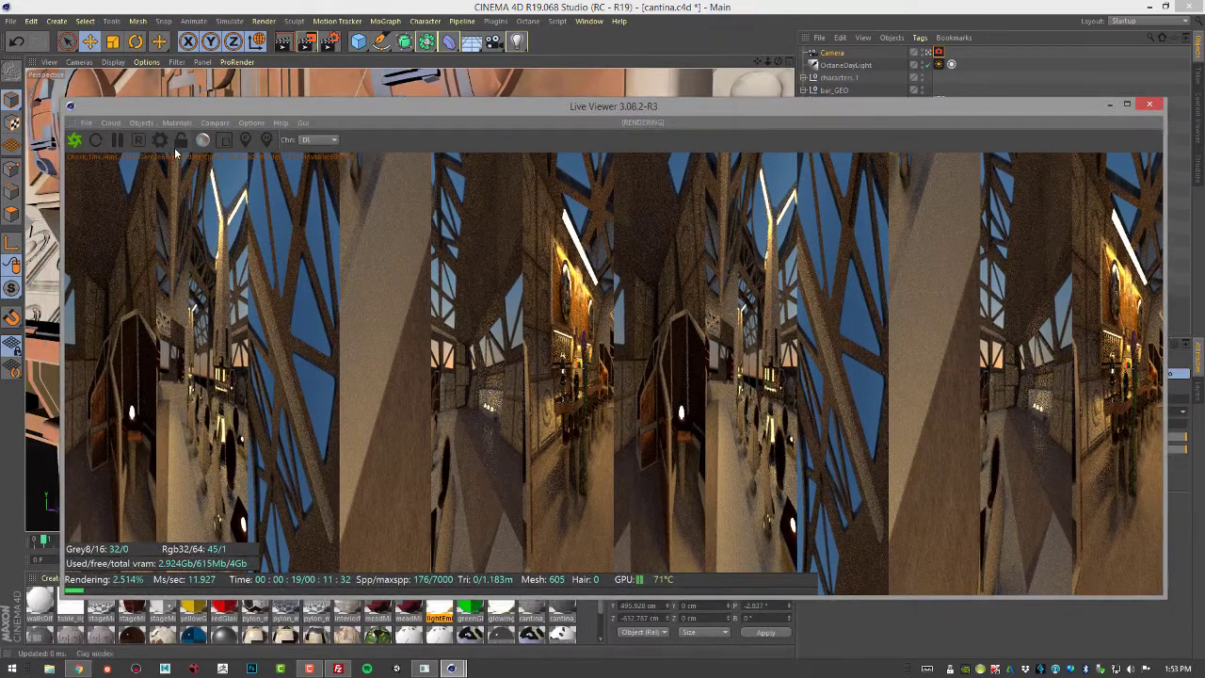
click(117, 139)
drag(357, 111, 345, 119)
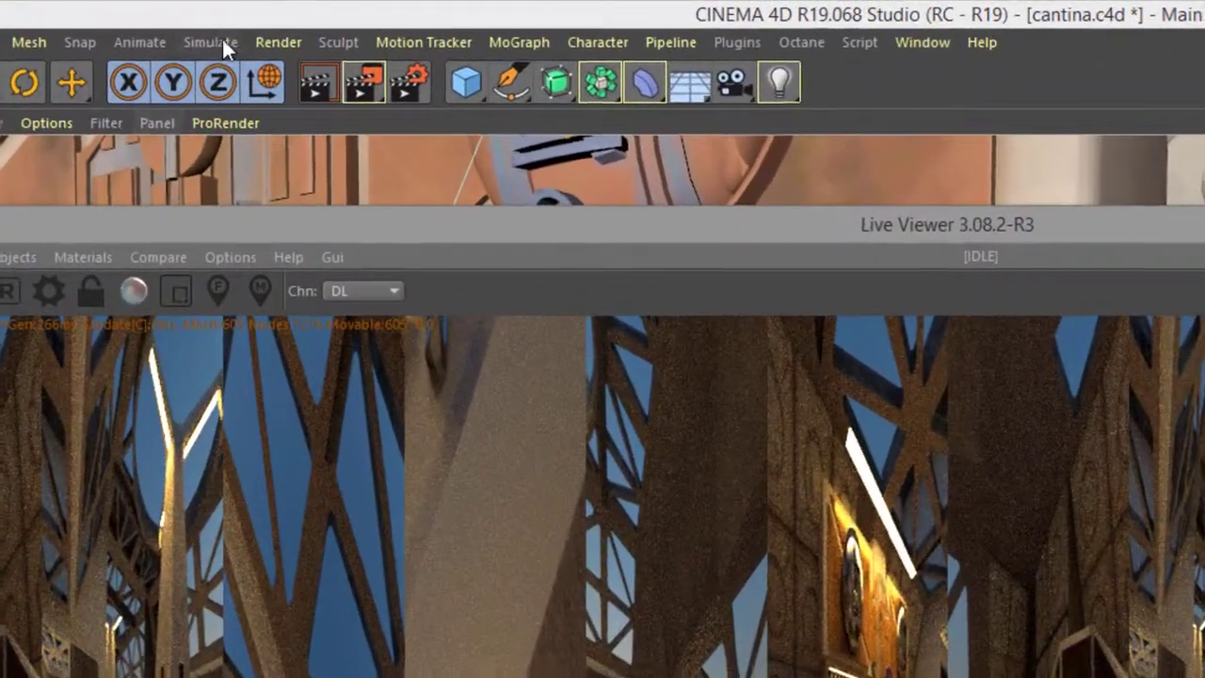
Step: Set the render output size to 18432 x 1536 pixels and enable Lock Ratio in the render settings
click(264, 28)
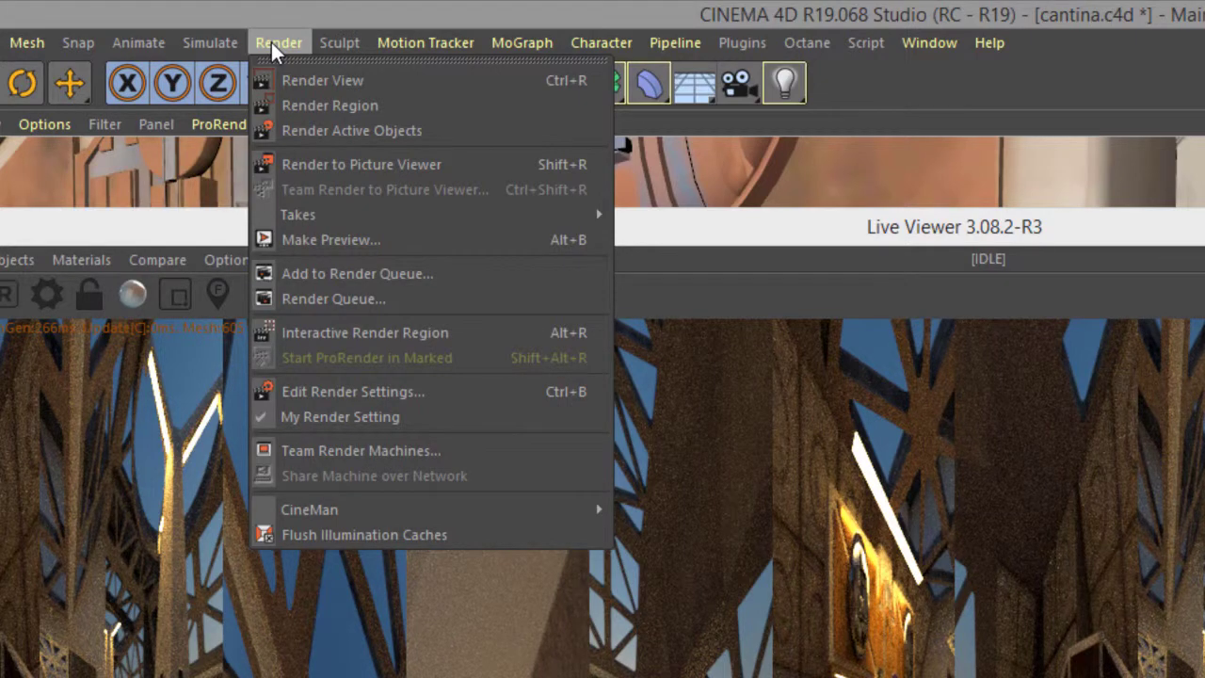
click(353, 392)
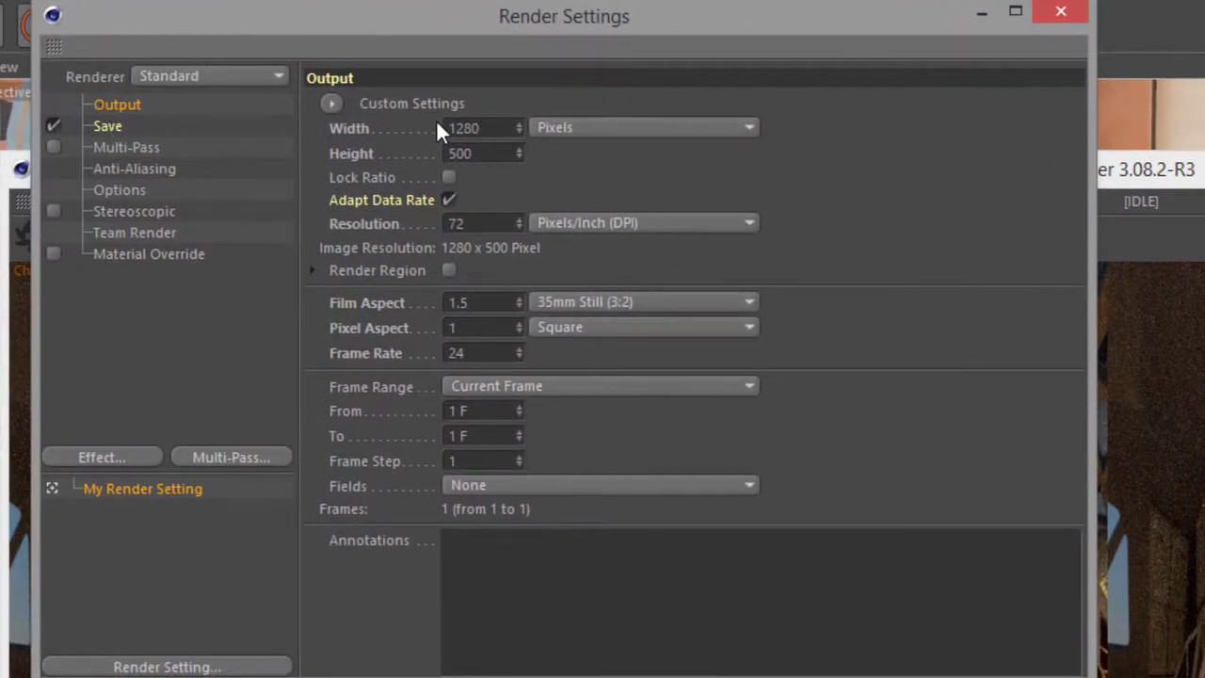
drag(480, 128, 401, 128)
text(18432)
drag(473, 154, 430, 162)
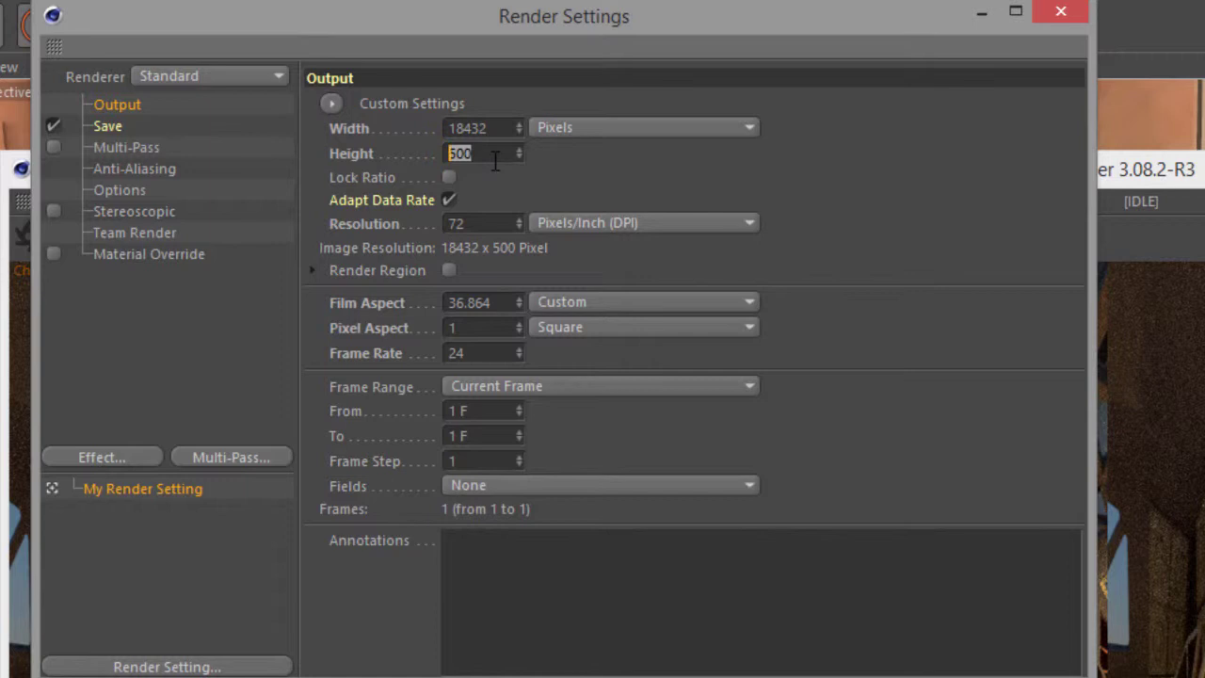
text(1536)
key(Return)
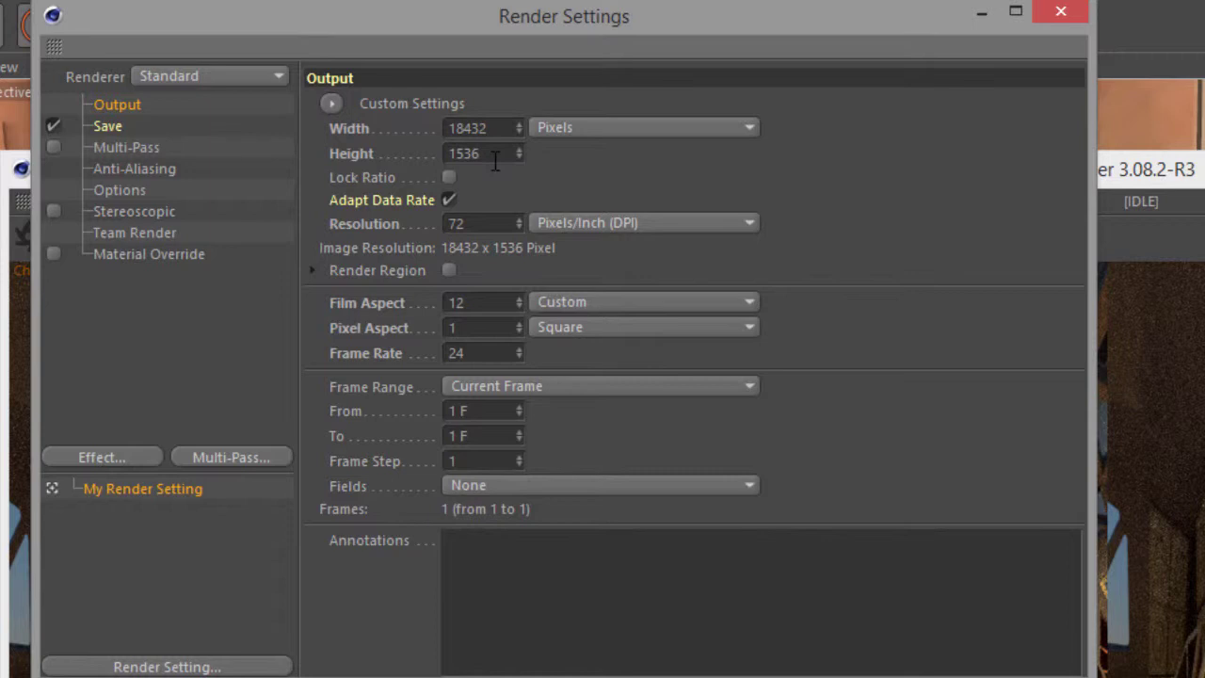
click(448, 177)
Step: Lock the resolution in the Live Viewer and reduce the window's height
click(1153, 189)
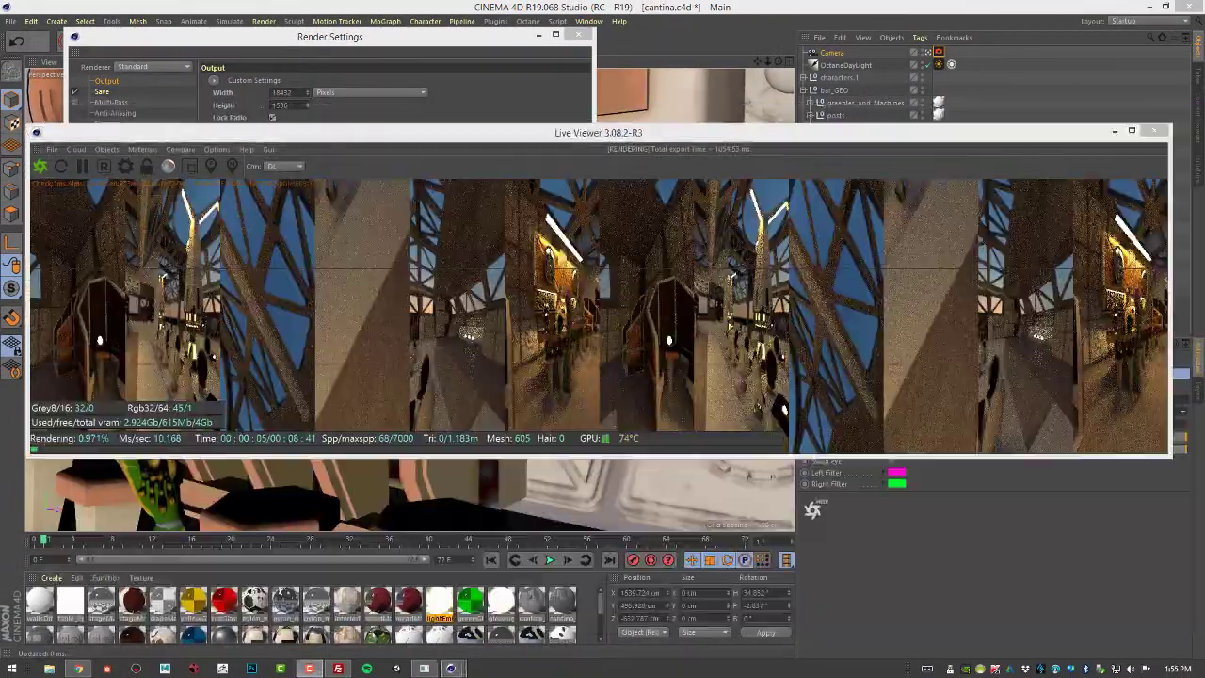
click(146, 168)
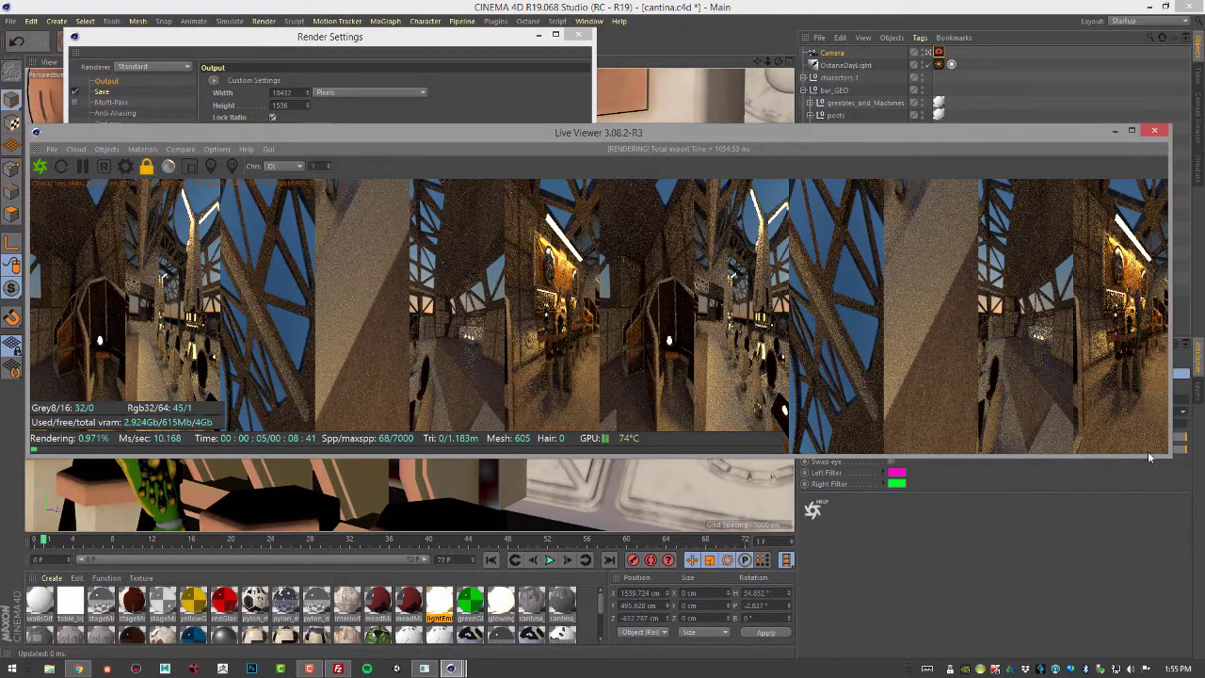
drag(1172, 456, 1168, 406)
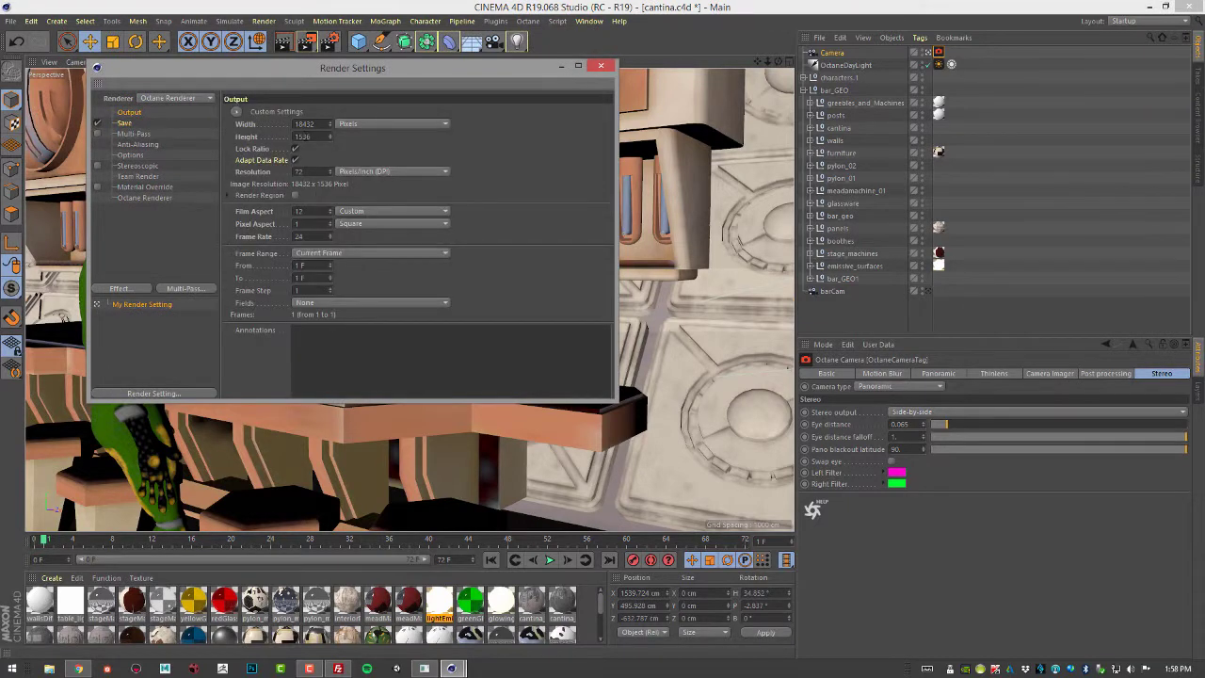
Step: Show the Octane Renderer settings and add the cantina project to the Render Queue, saving its changes
click(155, 198)
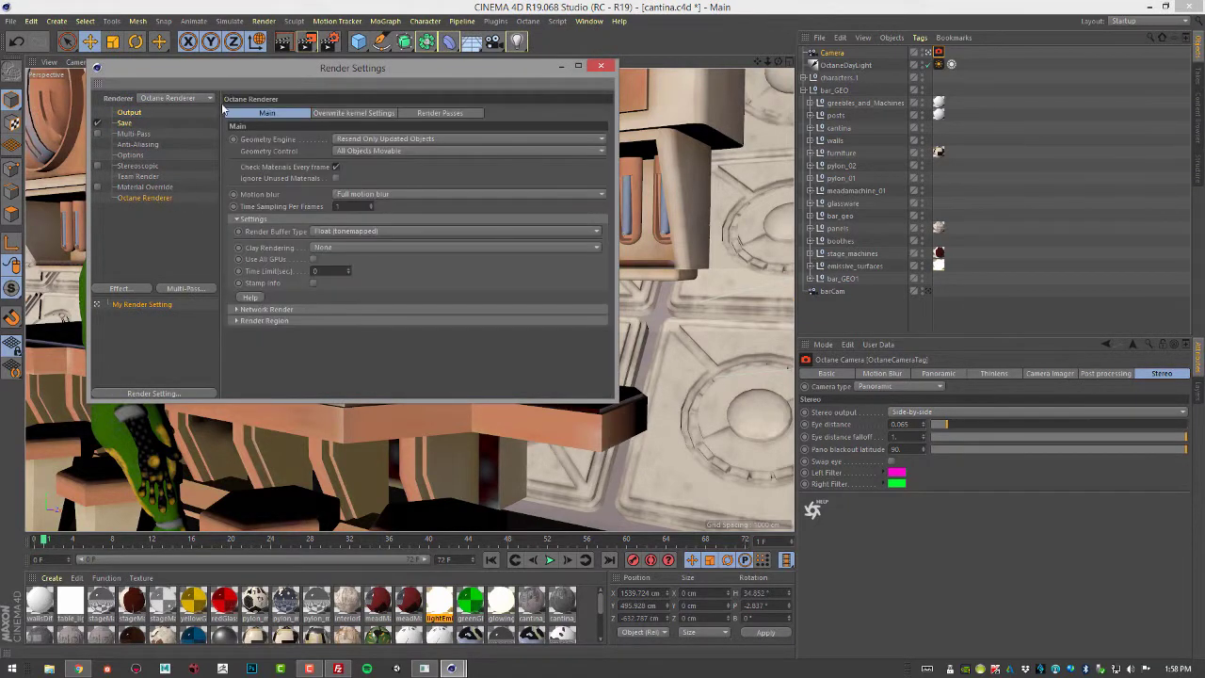
click(264, 20)
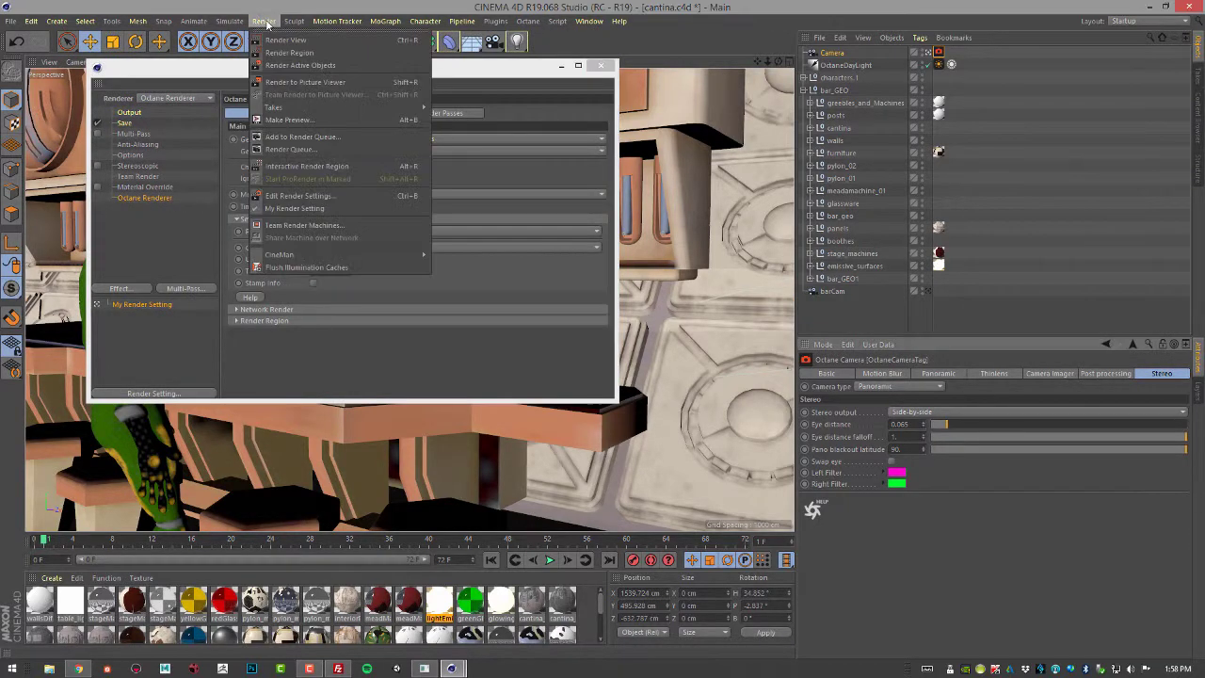
click(301, 136)
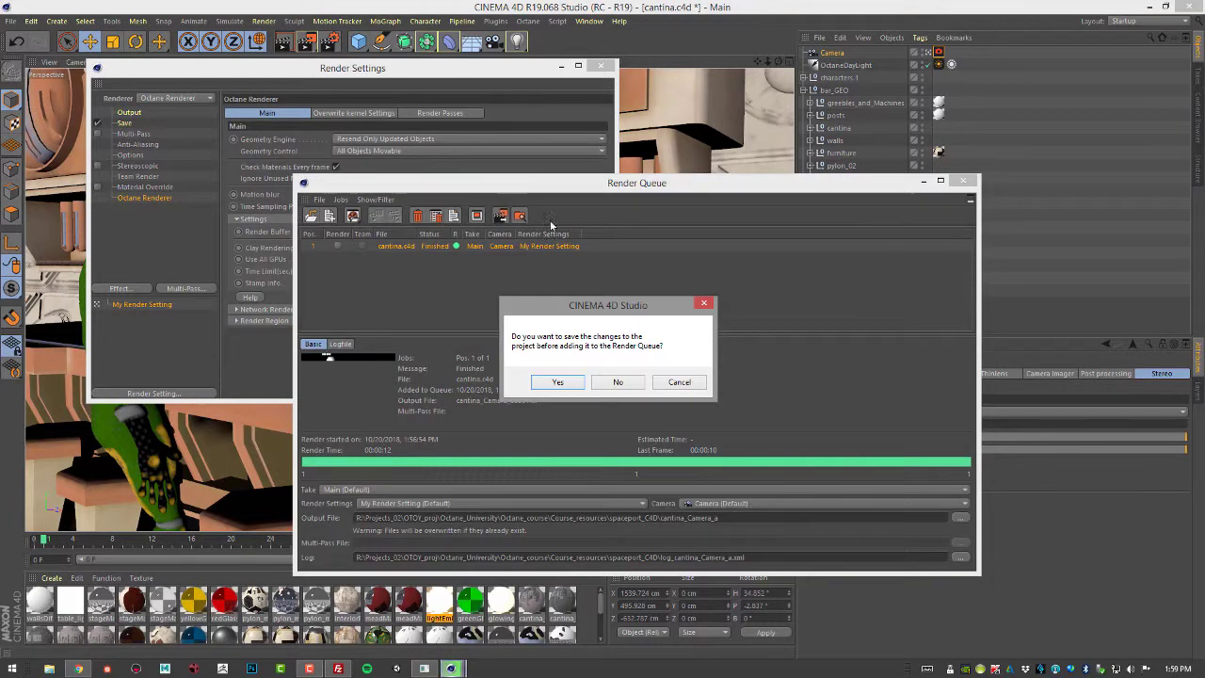
click(557, 381)
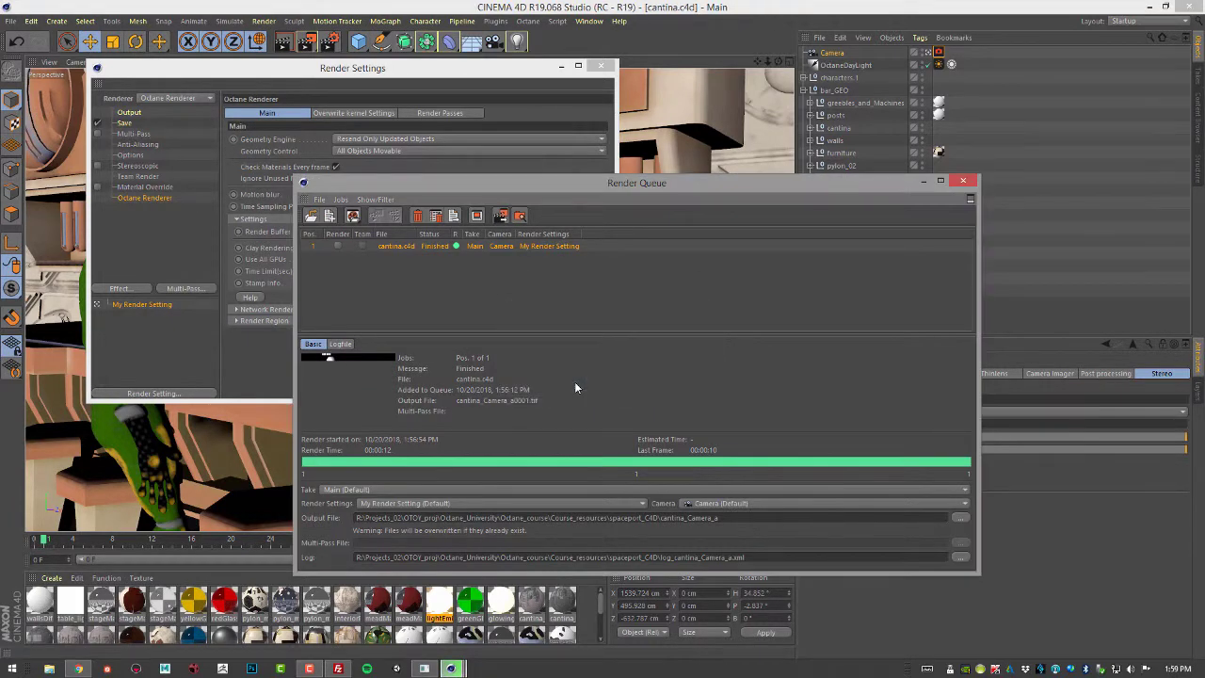
Step: Remove the old cantina.c4d job from the Render Queue and start rendering the newly added one
click(516, 246)
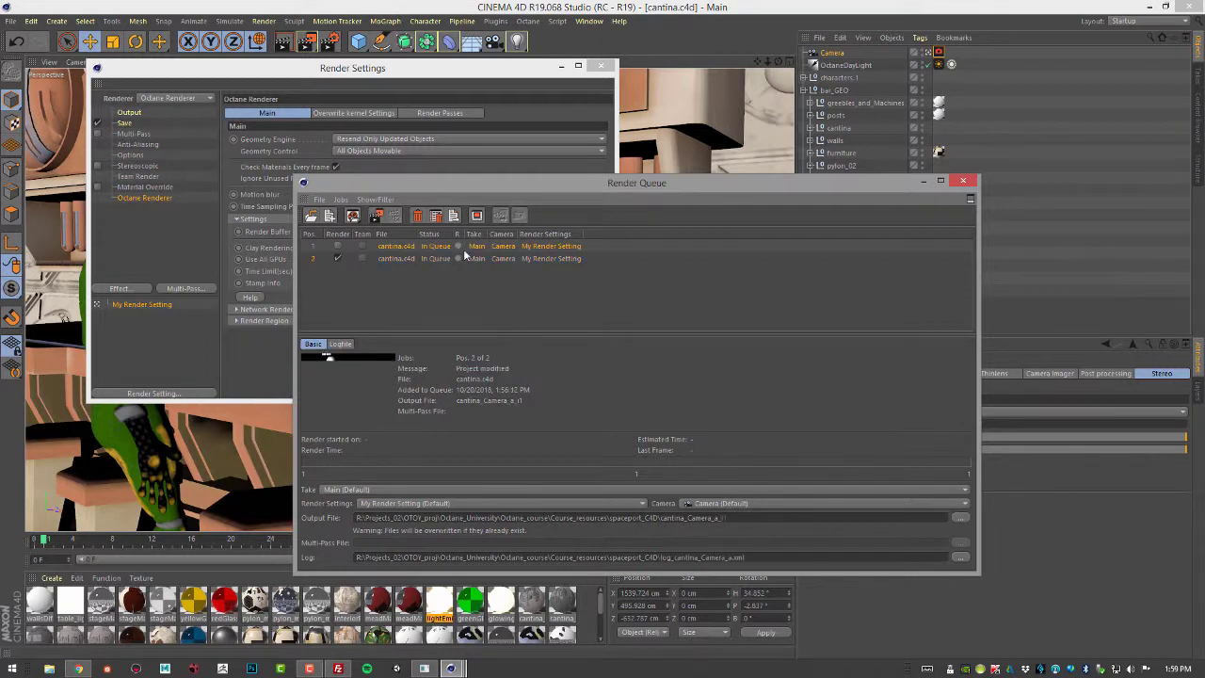
click(418, 218)
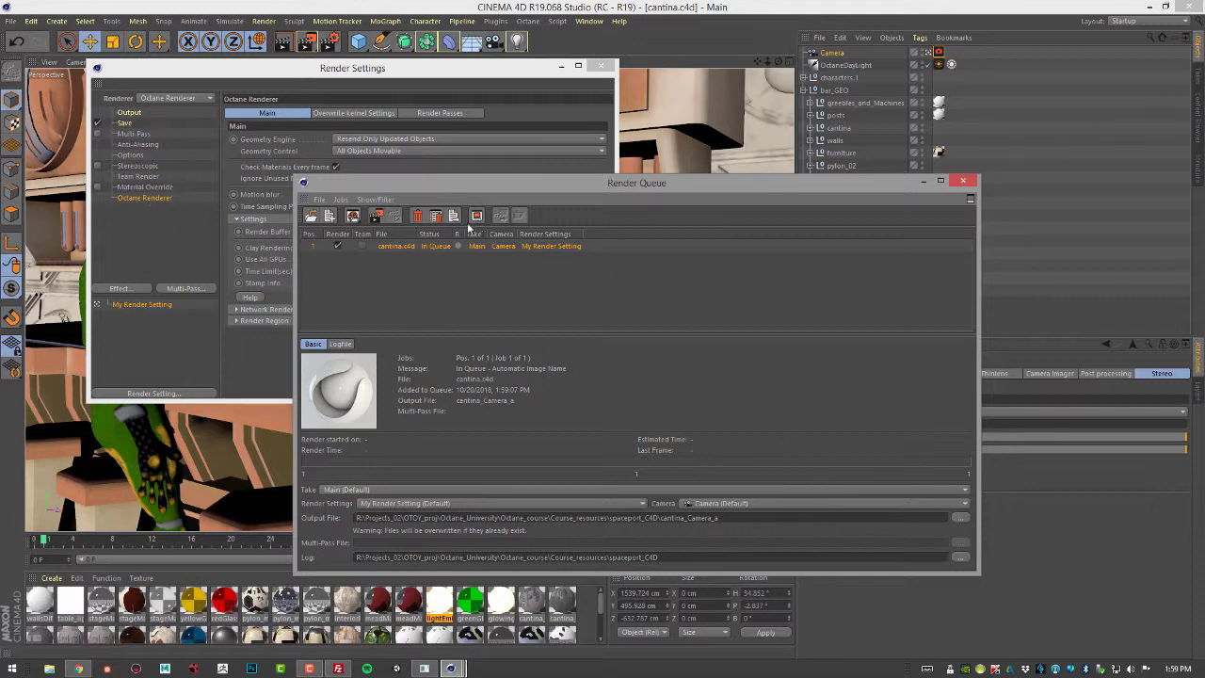
click(375, 217)
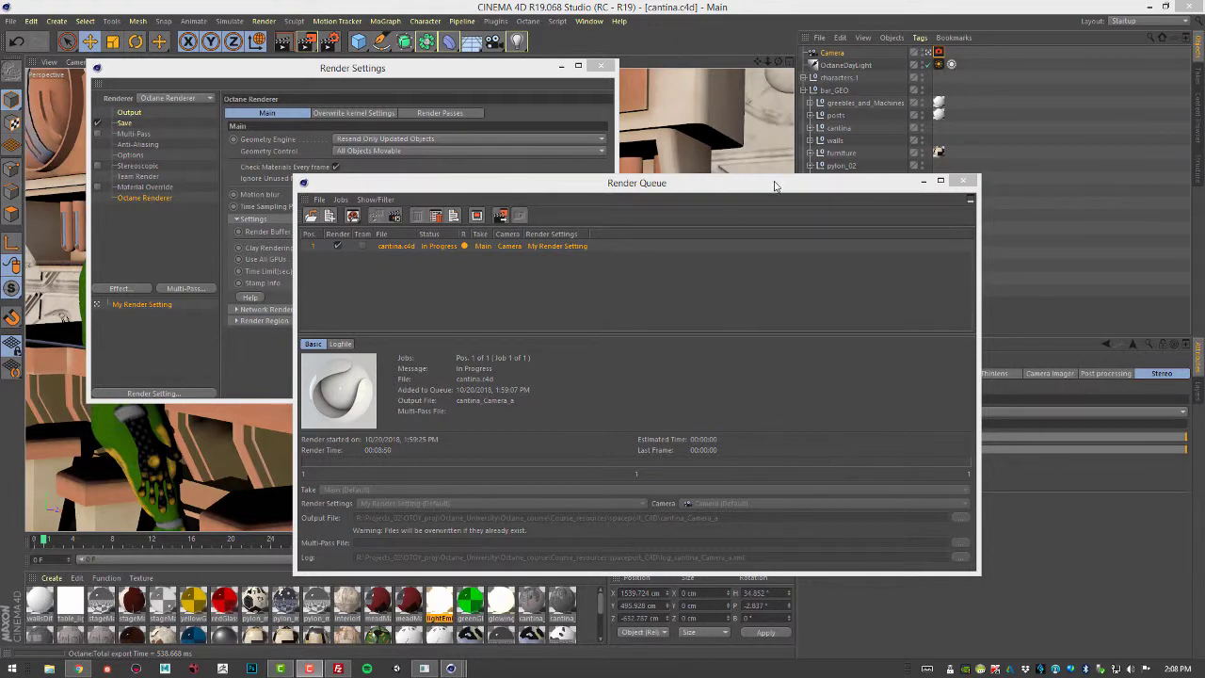
Step: Check the cantina.c4d job in the repositioned Render Queue and close the queue window
drag(777, 184, 813, 249)
drag(406, 256, 428, 201)
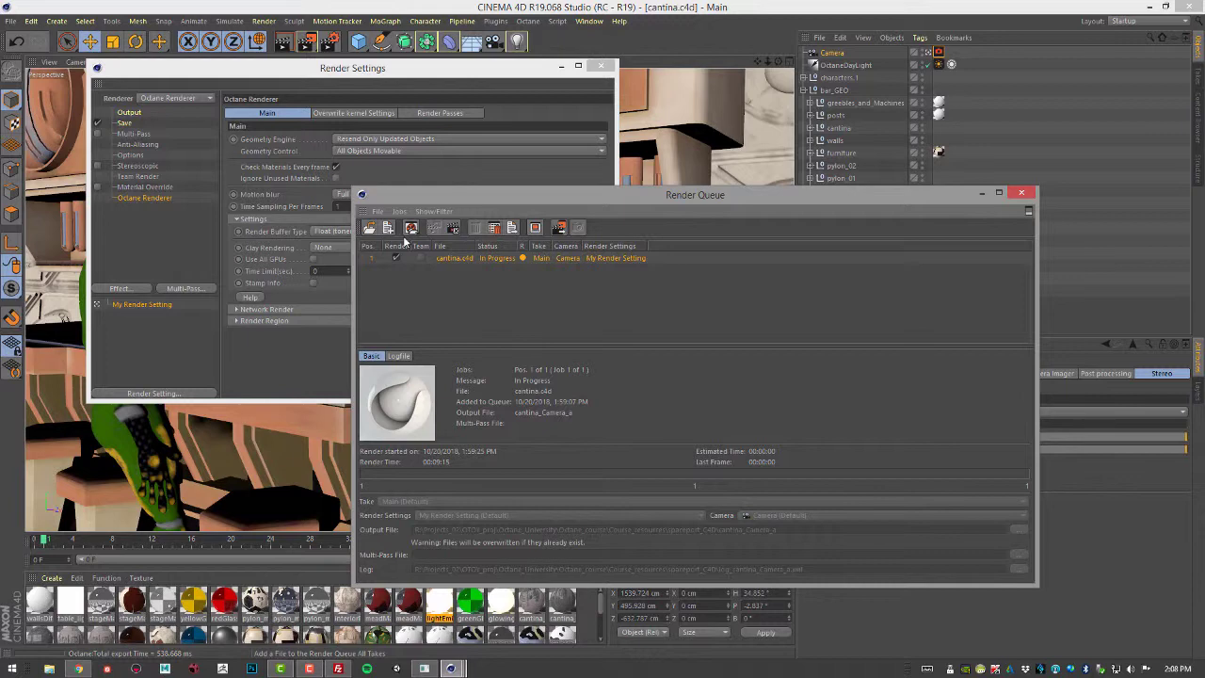
right_click(508, 258)
click(528, 271)
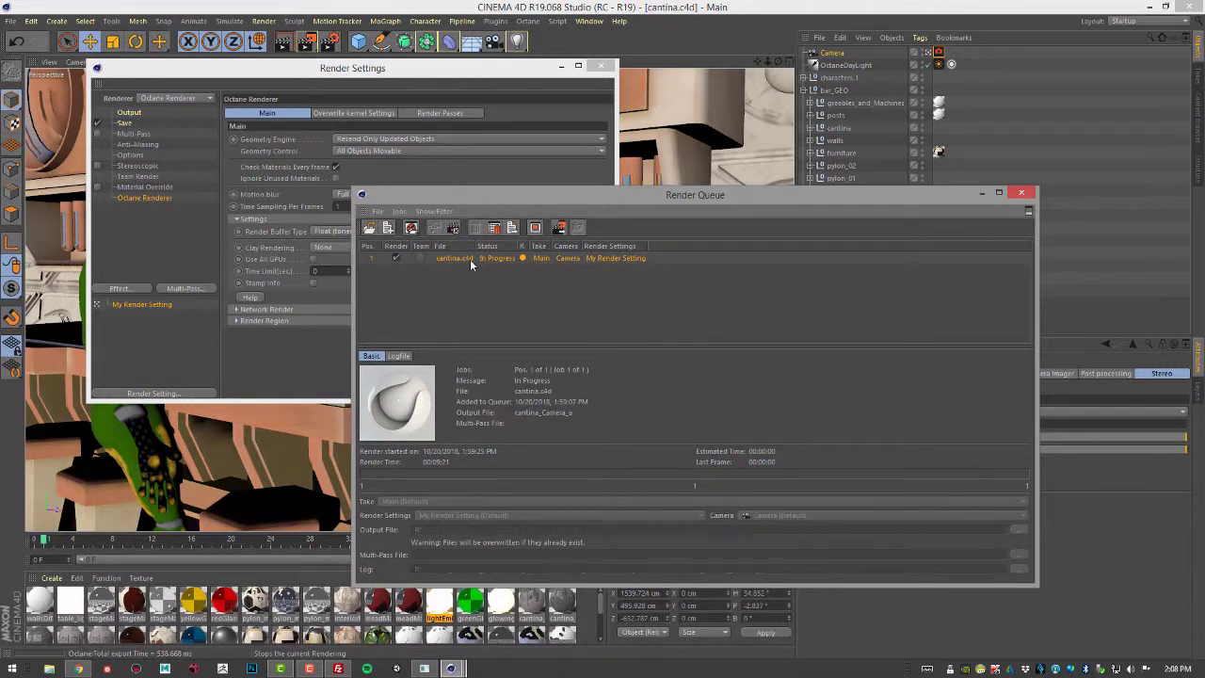
click(1022, 193)
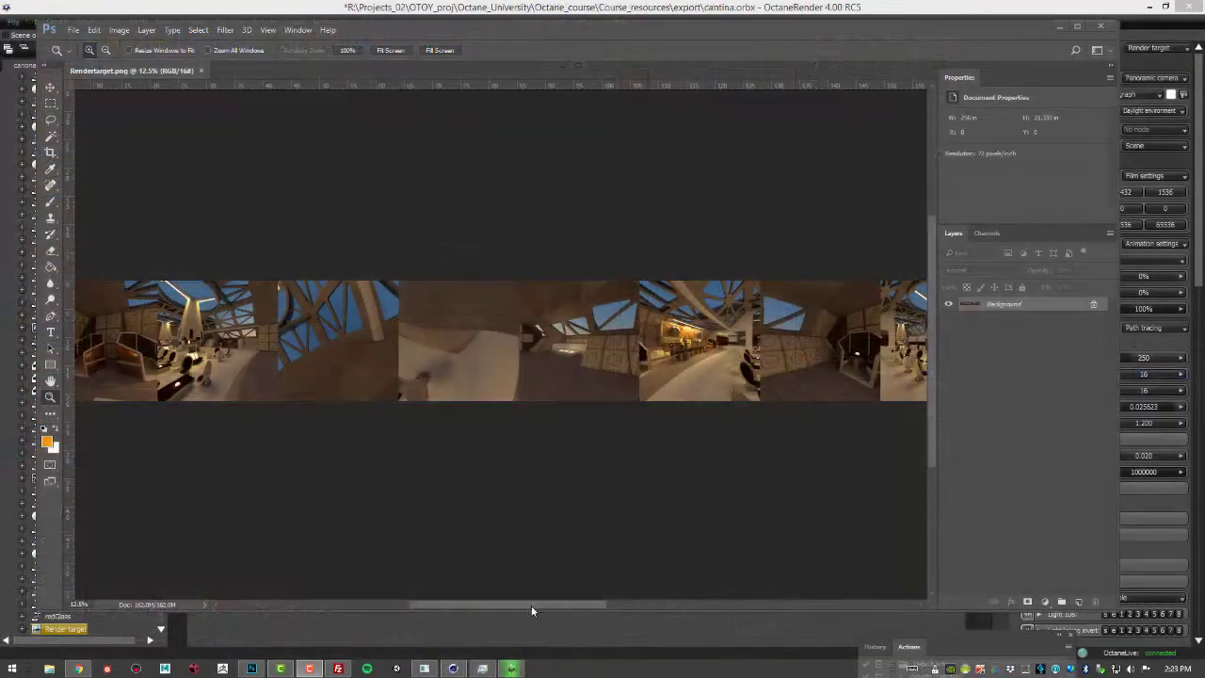
Step: Examine the stereo cube map faces along the Rendertarget.png strip in Photoshop at 16.67% zoom
drag(536, 607, 563, 603)
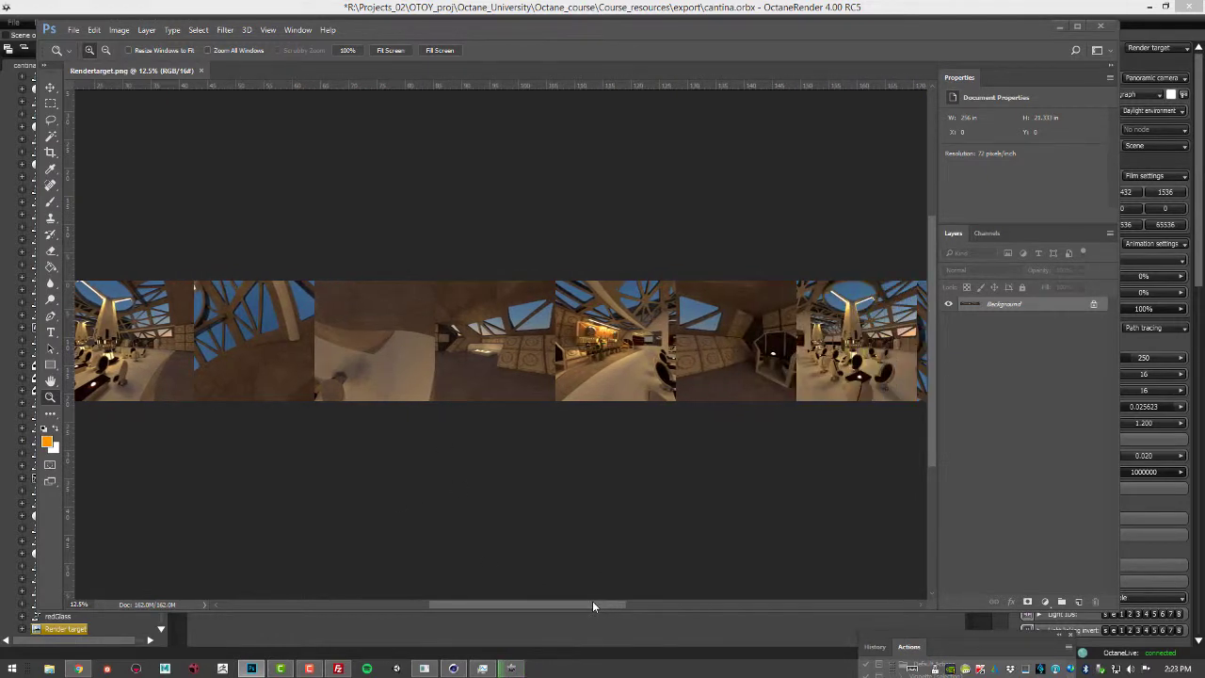
click(609, 340)
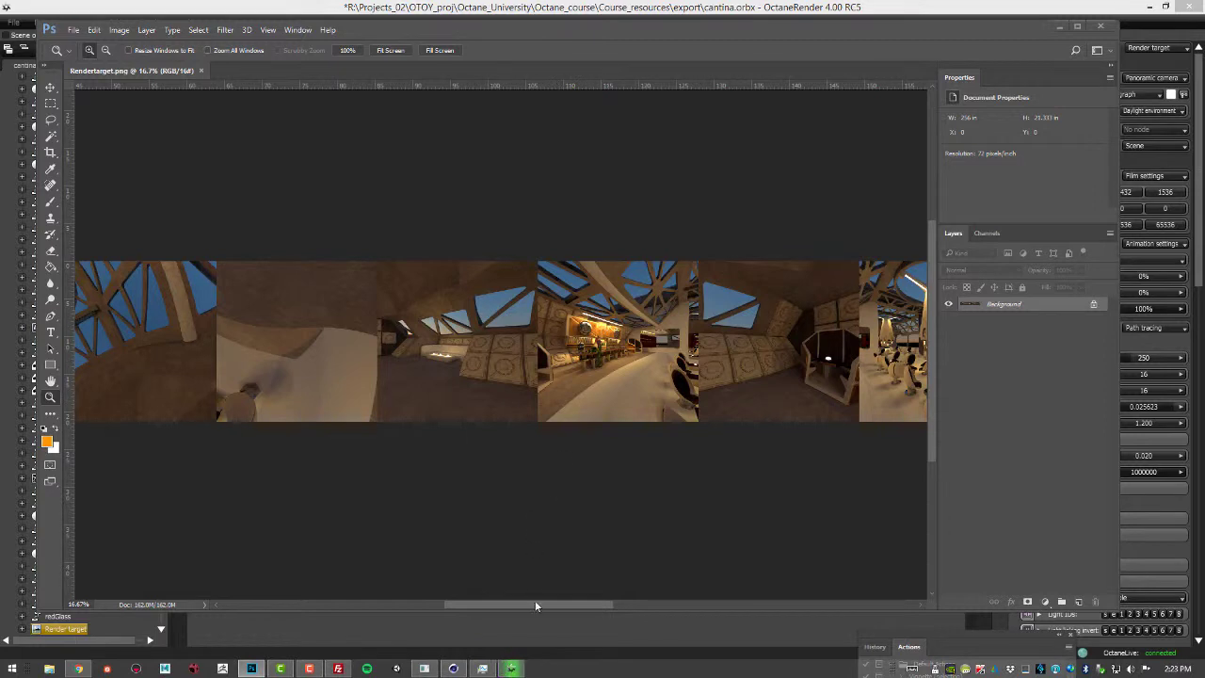
drag(553, 603, 512, 600)
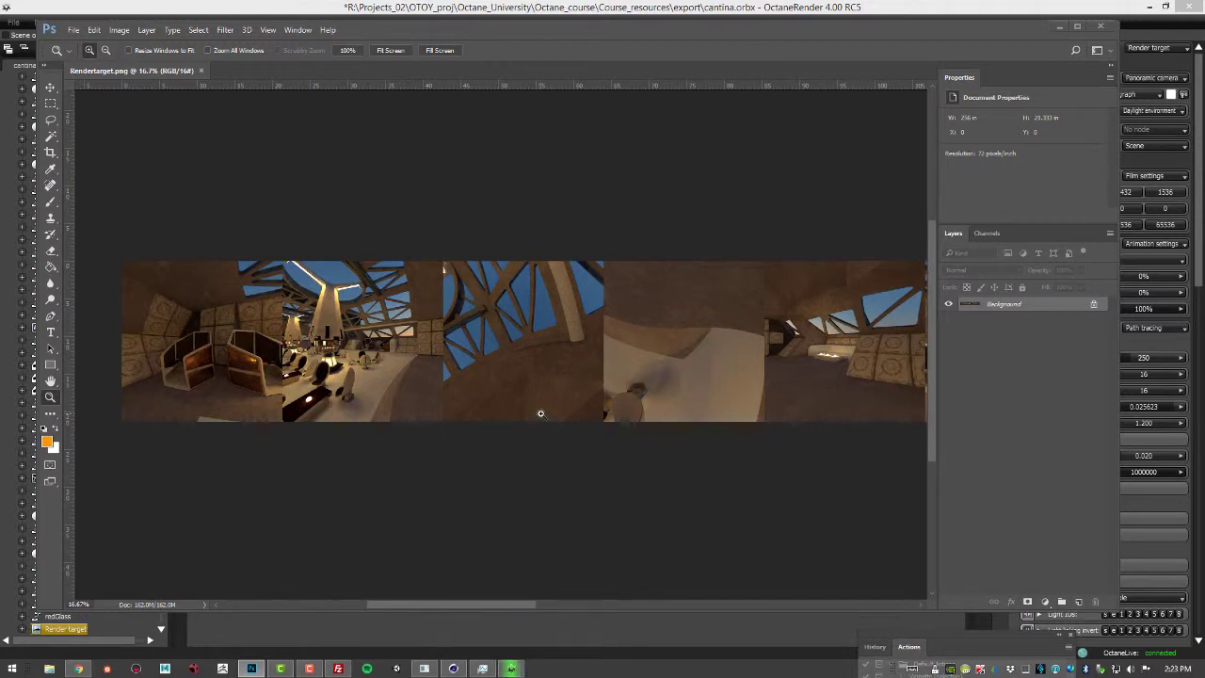
mouse_move(521, 606)
mouse_down()
mouse_move(545, 609)
mouse_move(530, 610)
mouse_up()
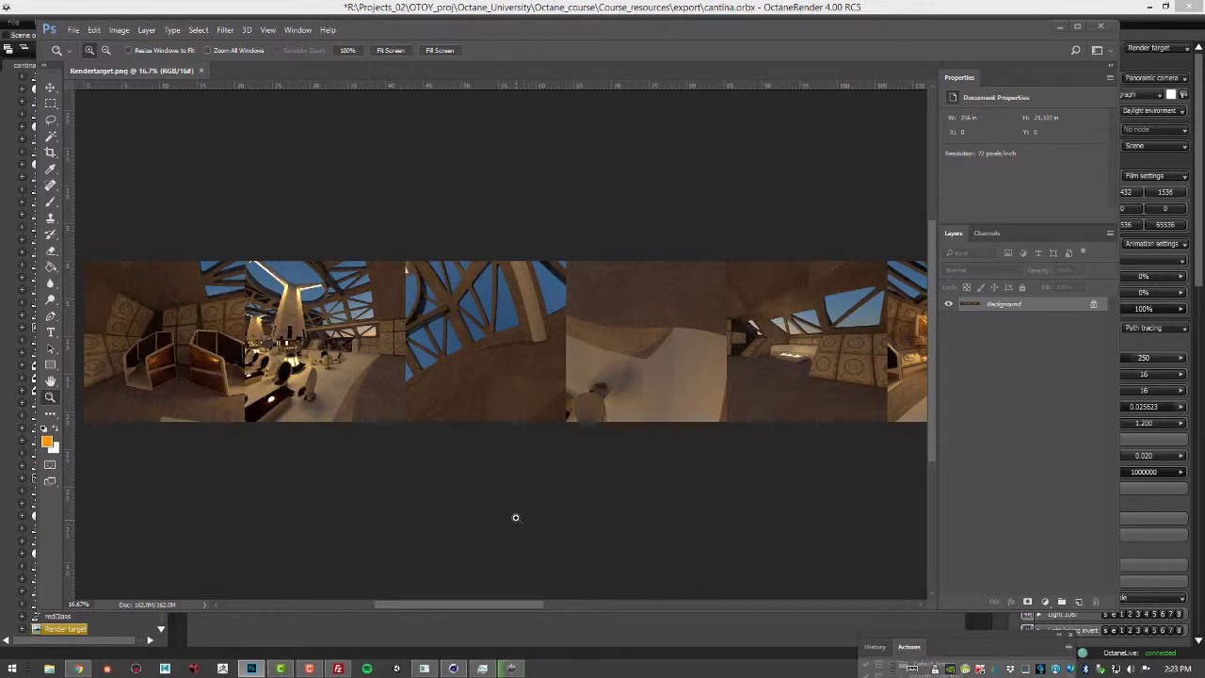
Step: Switch back to OctaneRender, collapse the render target's render settings and expand its panoramic camera to inspect the projection, viewing angle, position and stereo parameters
click(1059, 26)
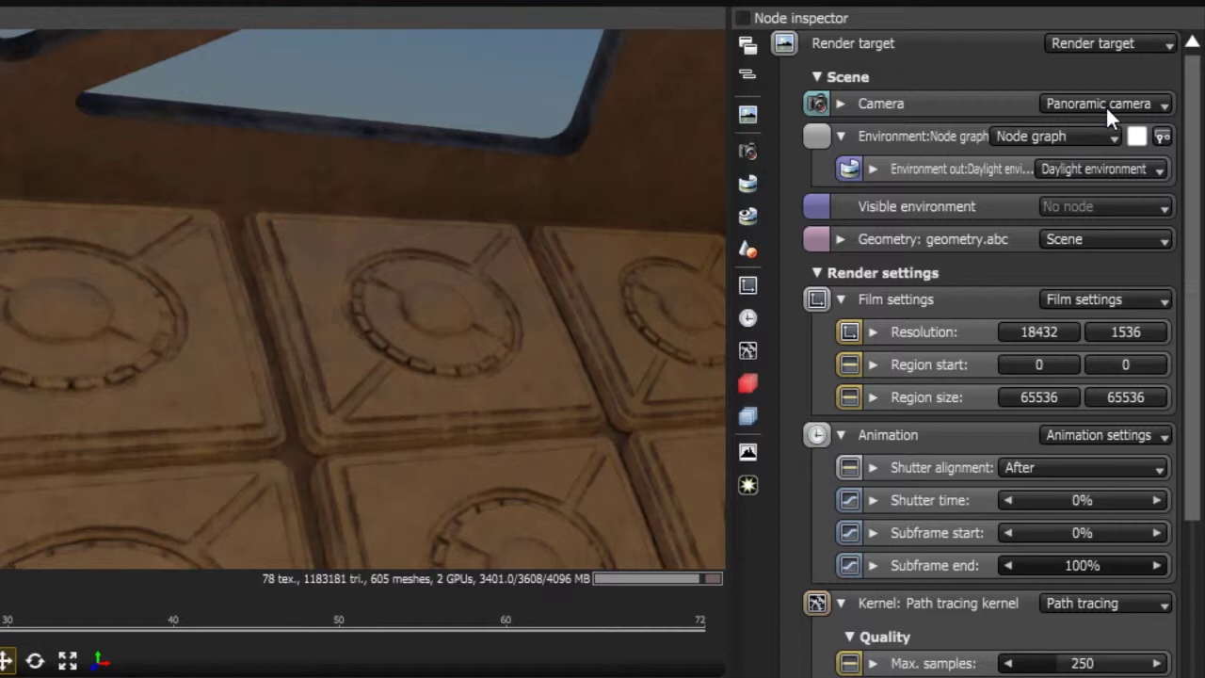
click(876, 272)
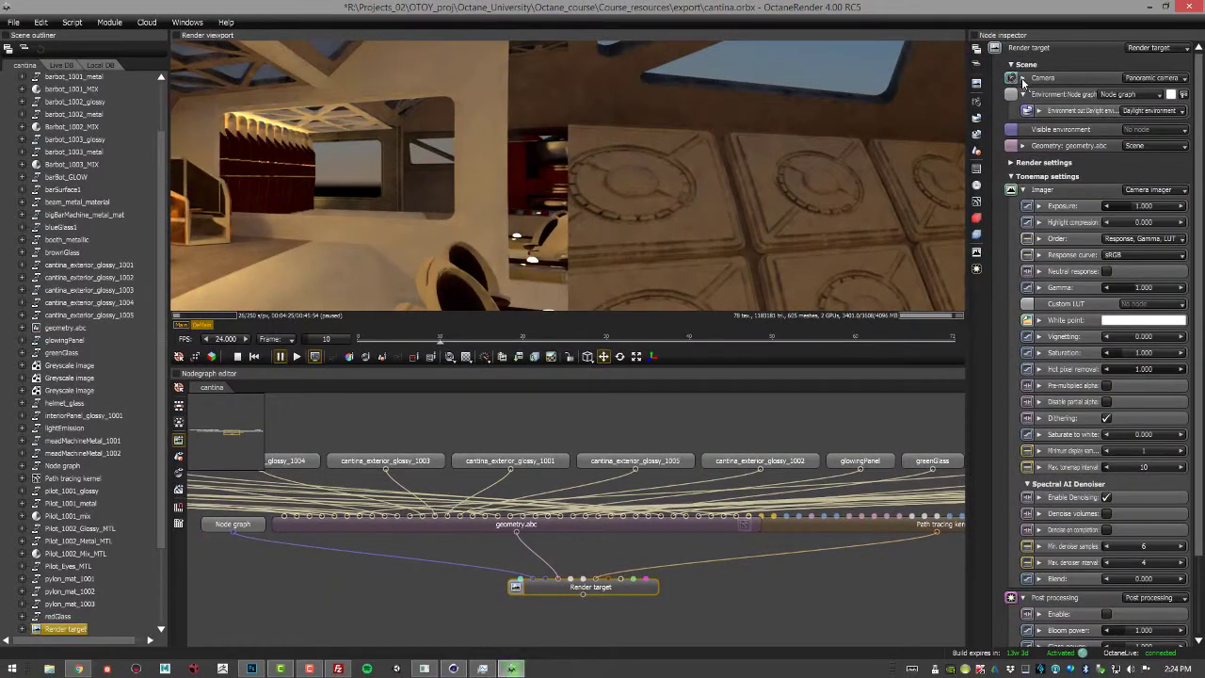
click(1024, 79)
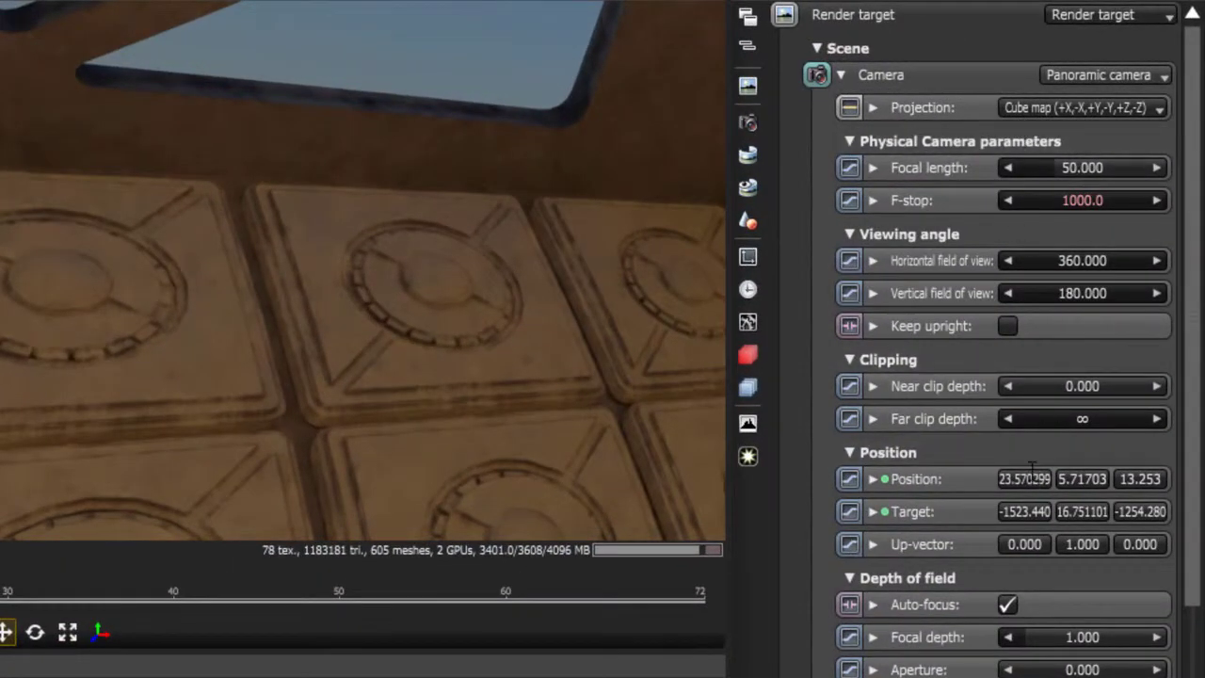
scroll(1165, 425, down, 5)
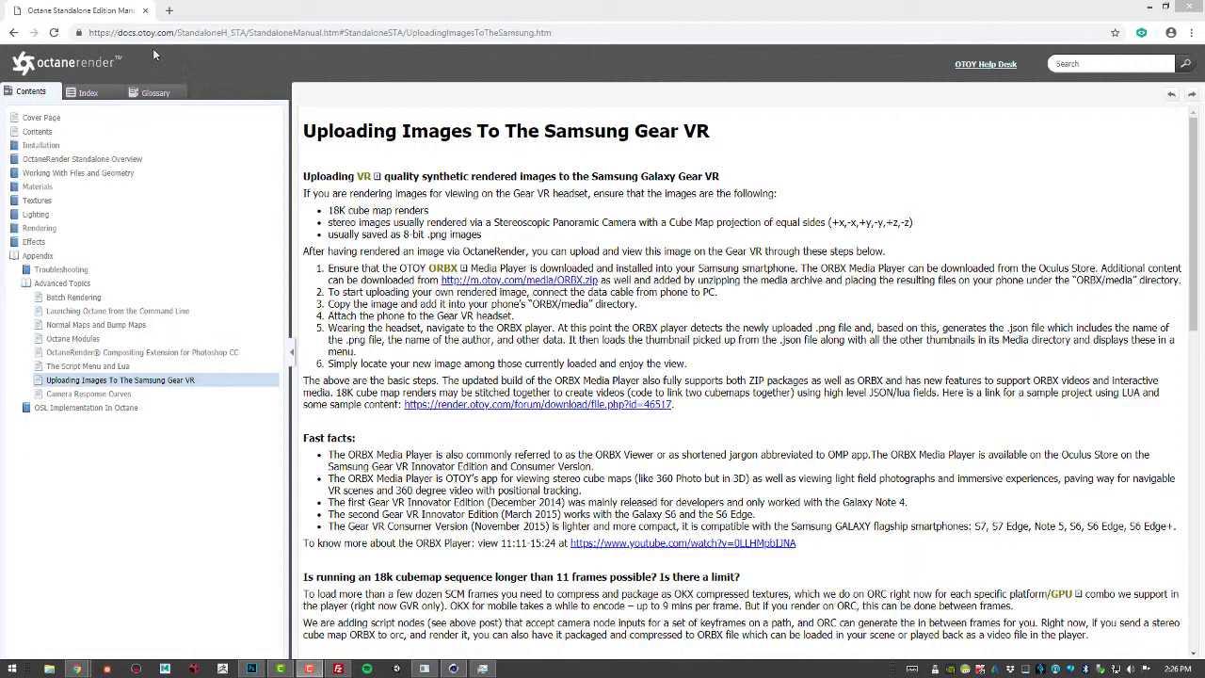
Step: Bring up the Octane Documentation Portal in the browser, look through its available manuals and minimize that window
click(65, 62)
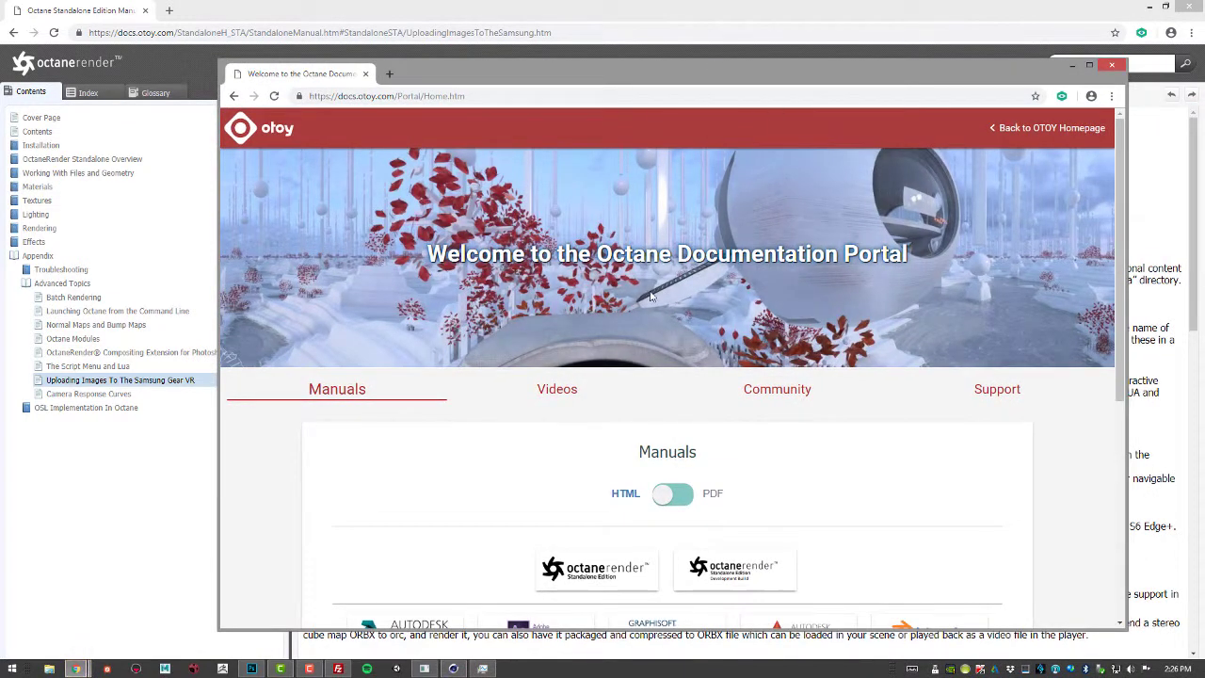
scroll(650, 296, down, 1)
scroll(650, 296, down, 1)
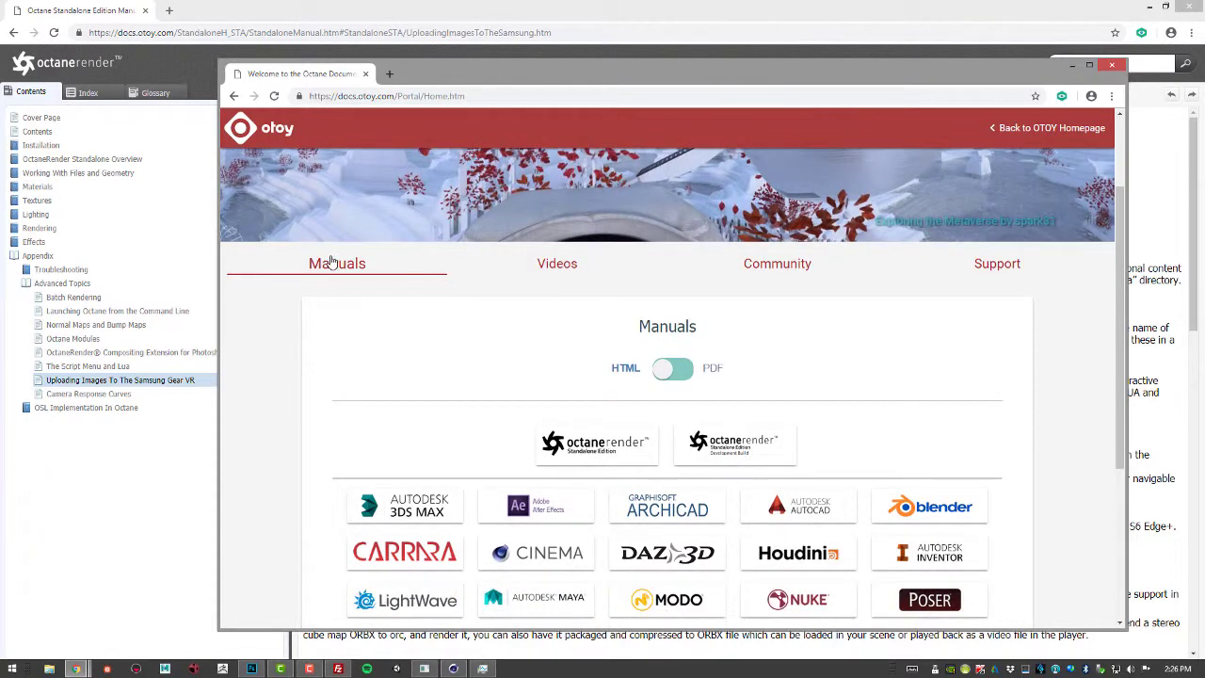
scroll(506, 410, down, 1)
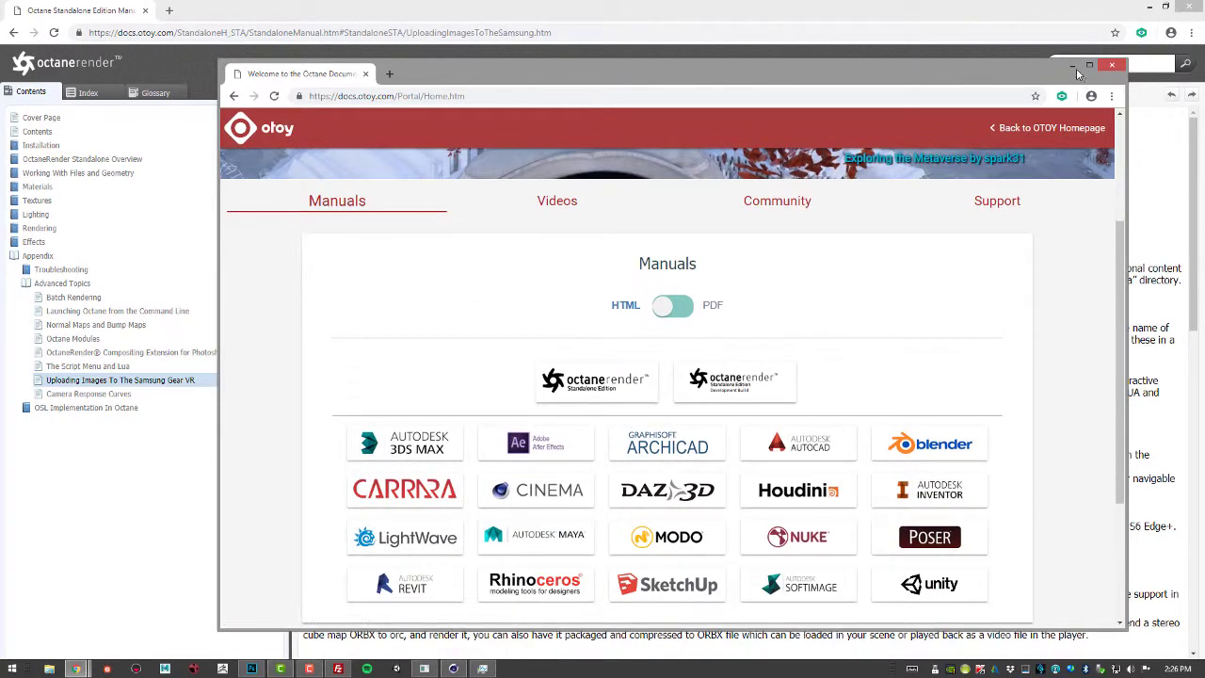
click(1074, 66)
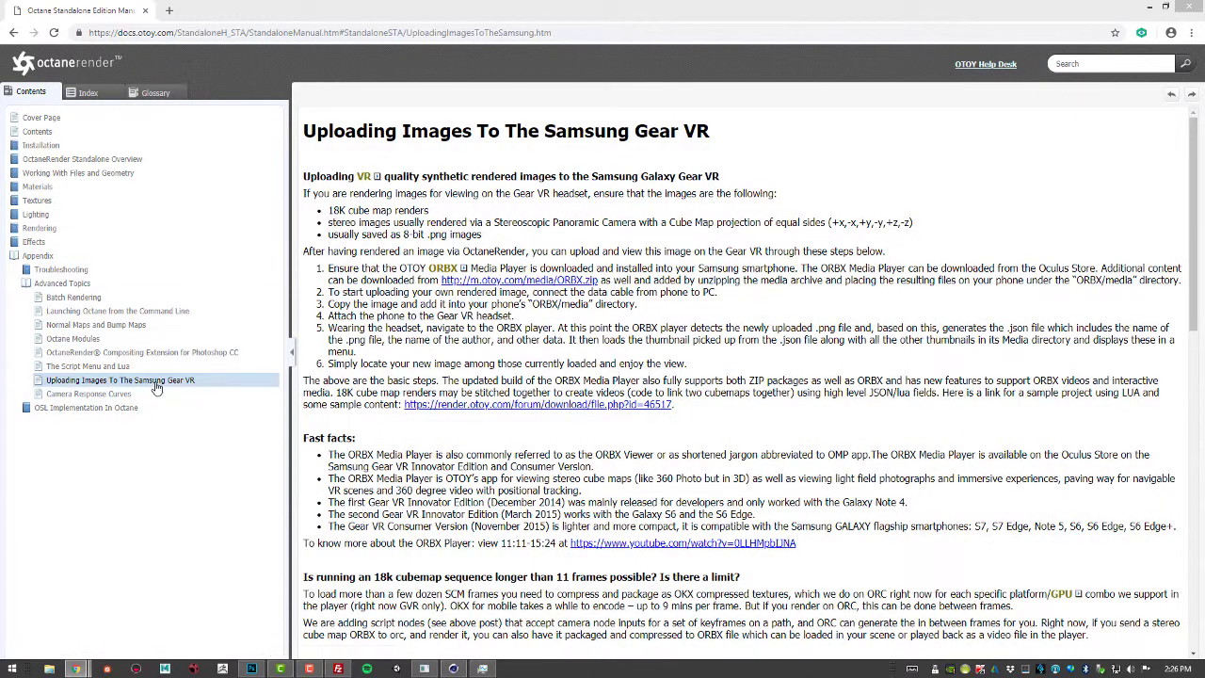
Step: Read through the manual page on uploading images to the Samsung Gear VR, including its fast facts and cube map questions
scroll(622, 407, down, 1)
scroll(622, 406, down, 6)
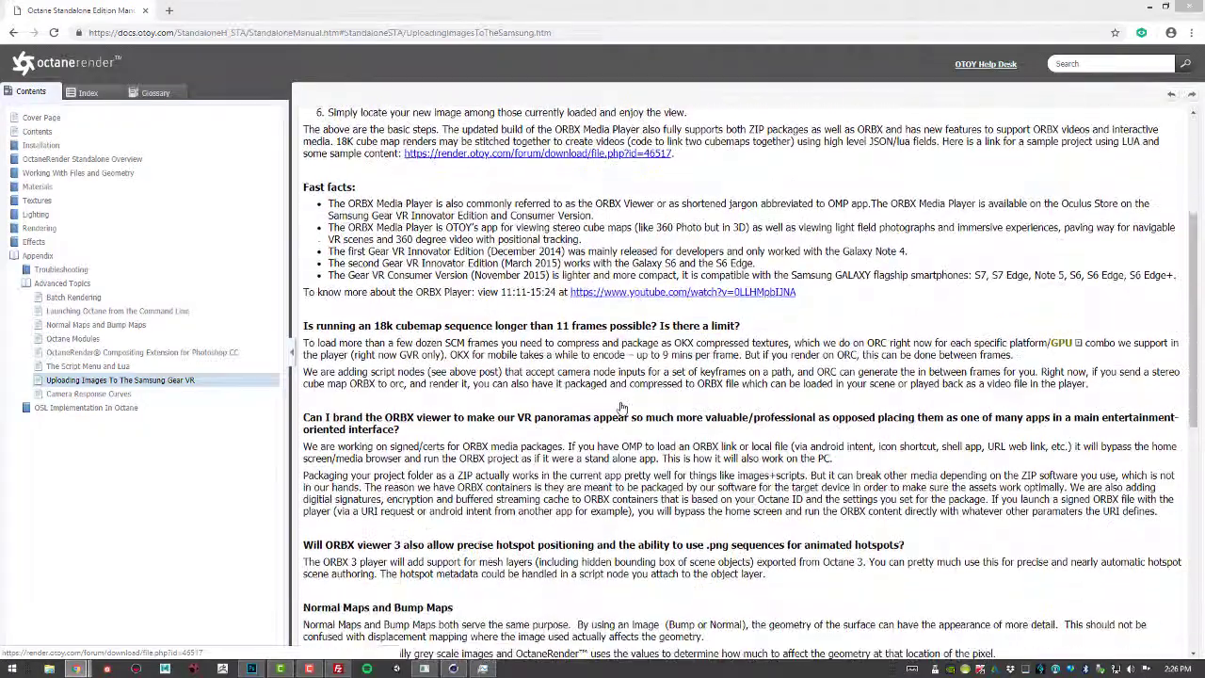
scroll(622, 407, down, 2)
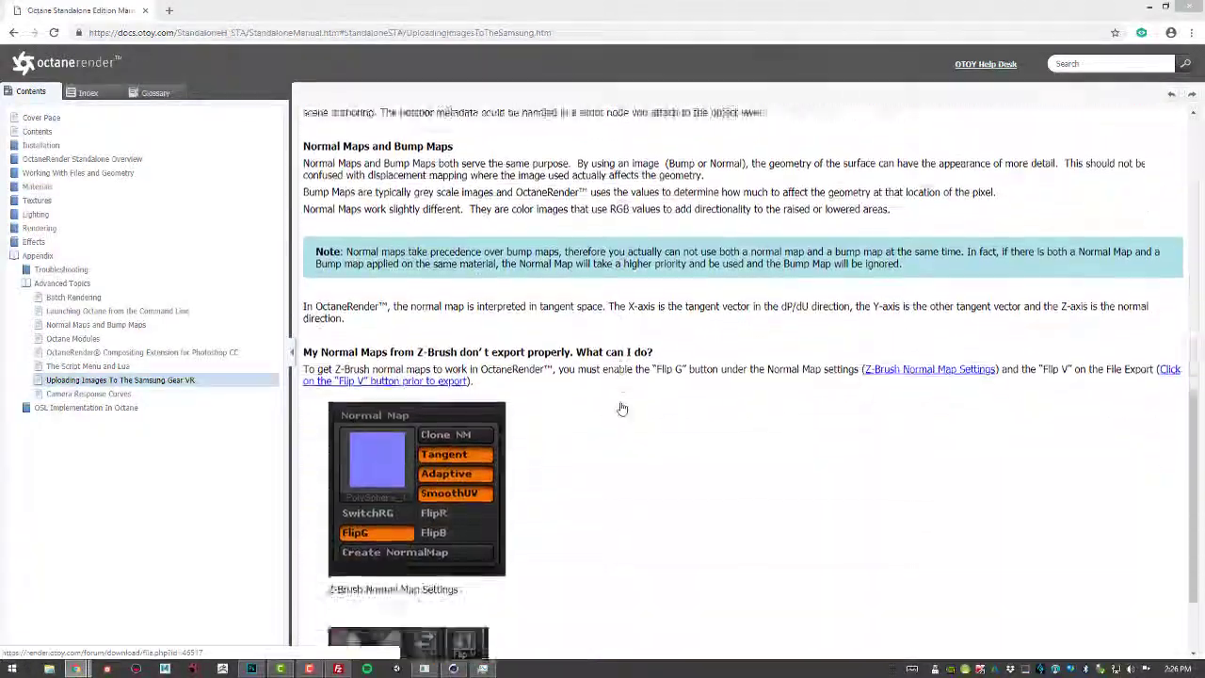
scroll(622, 406, up, 2)
scroll(621, 407, up, 15)
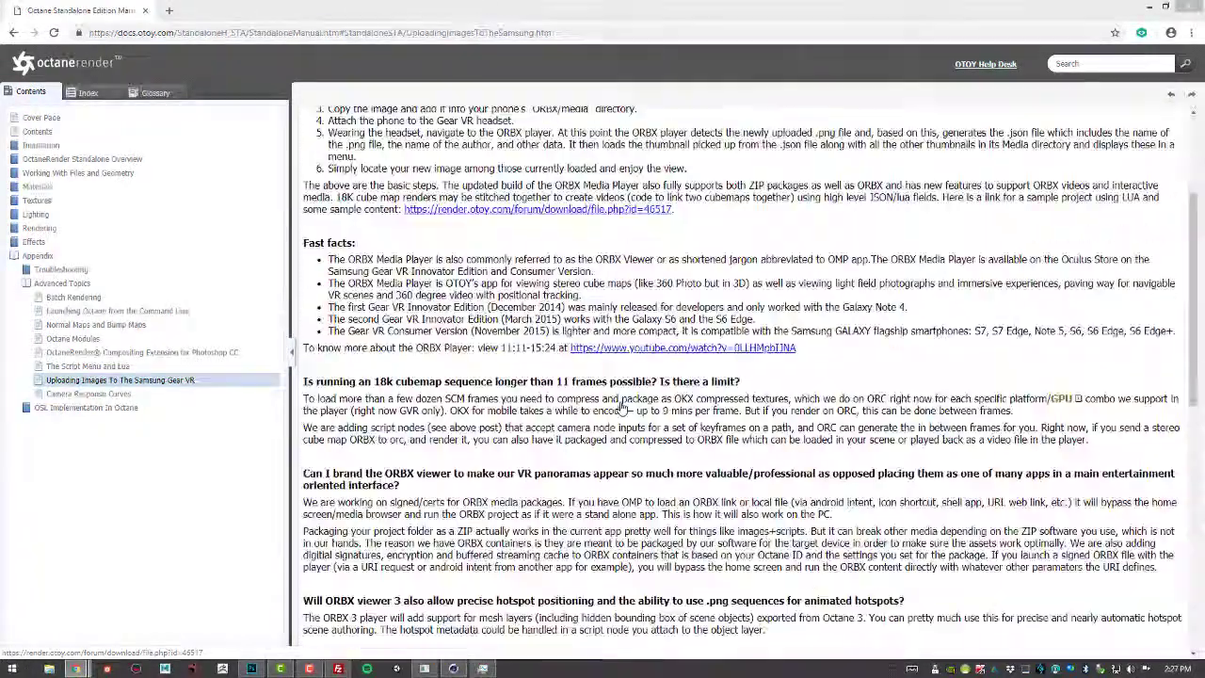